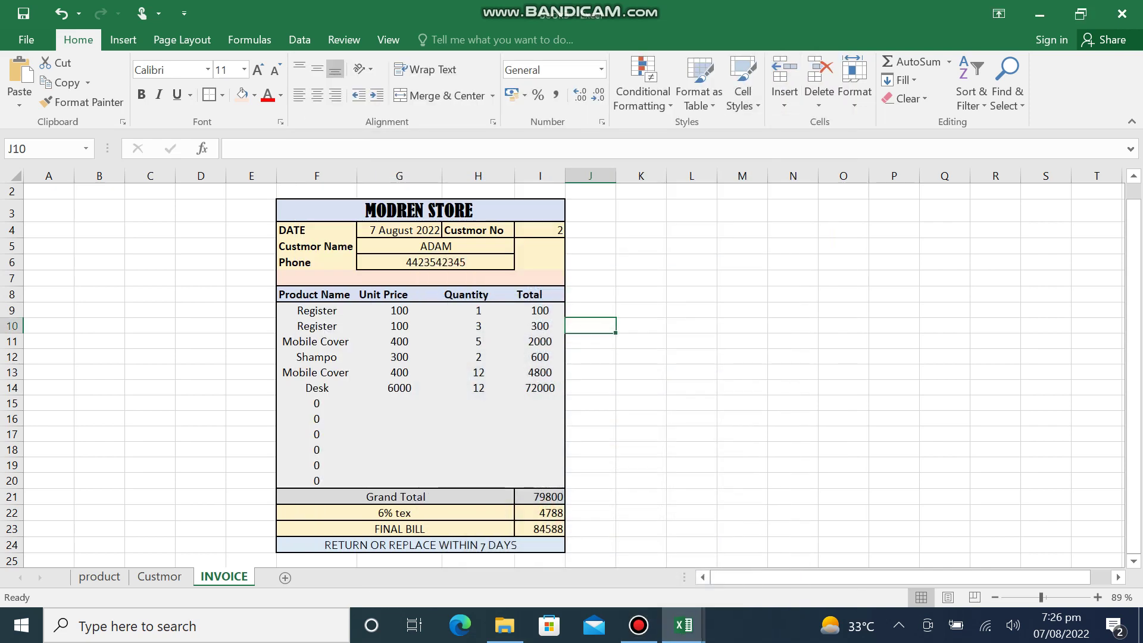
# - Check the Desk quantity on the invoice, then move to the Custmor sheet
pyautogui.click(478, 388)
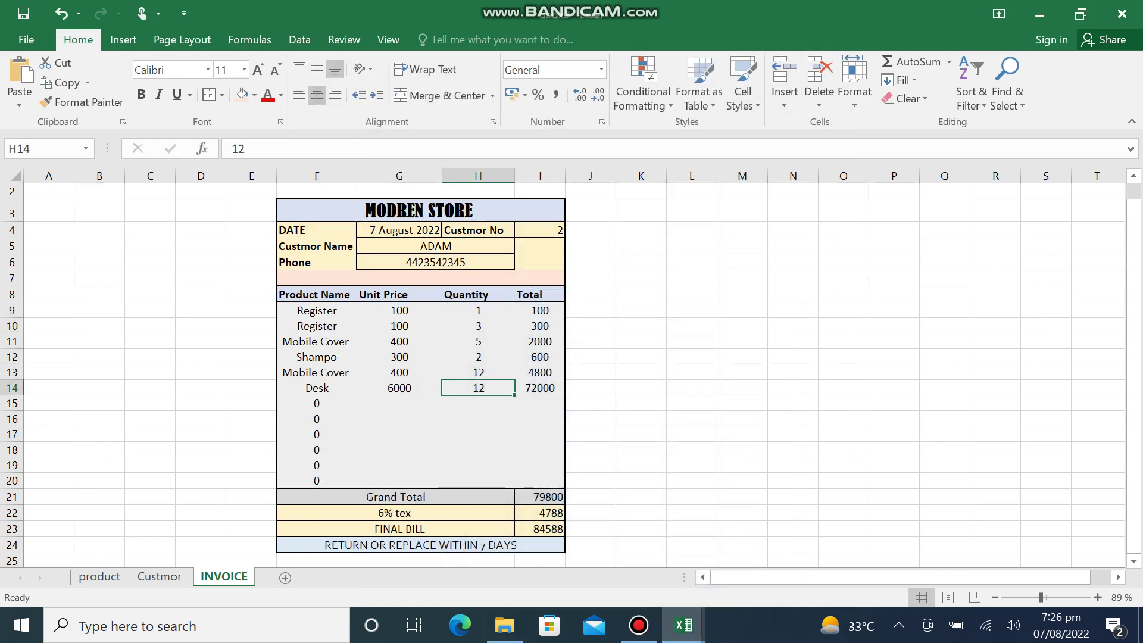
pyautogui.click(159, 576)
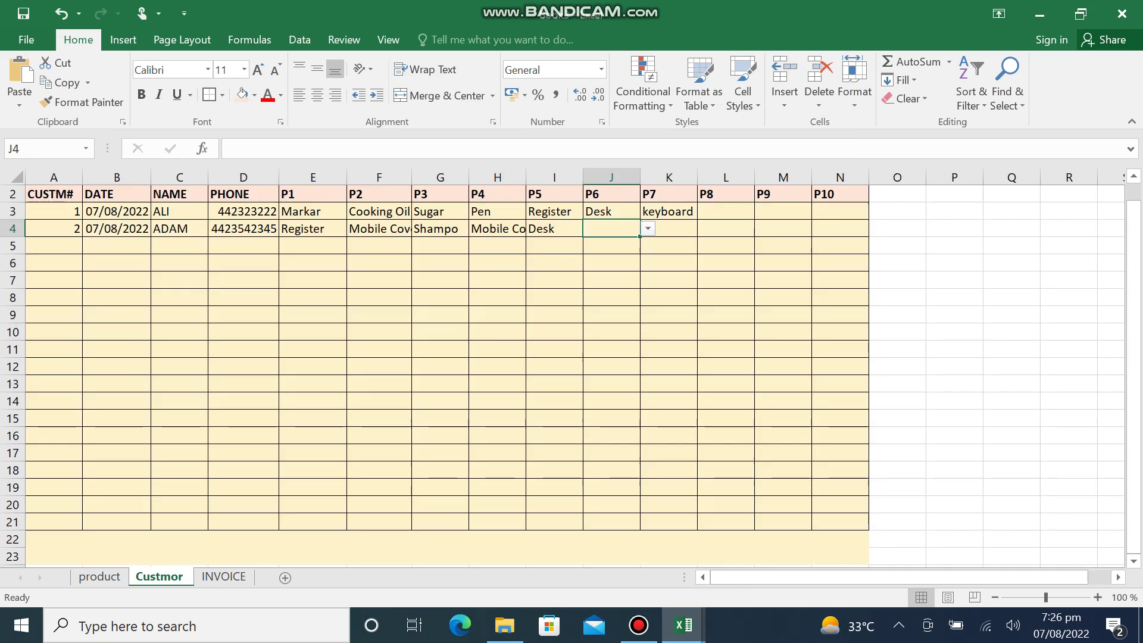
# - Add customer 3 in row 5 with date 07/08/2022, the customer's name and phone number
pyautogui.click(53, 246)
pyautogui.write('3')
pyautogui.press('Tab')
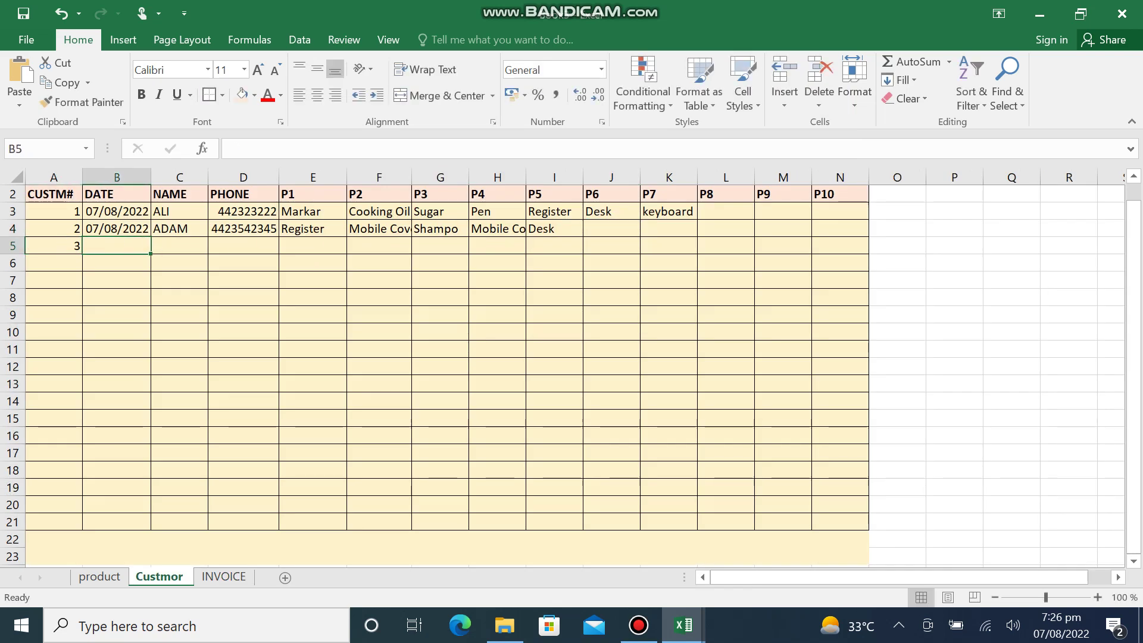
pyautogui.hotkey('ctrl', ';')
pyautogui.press('Tab')
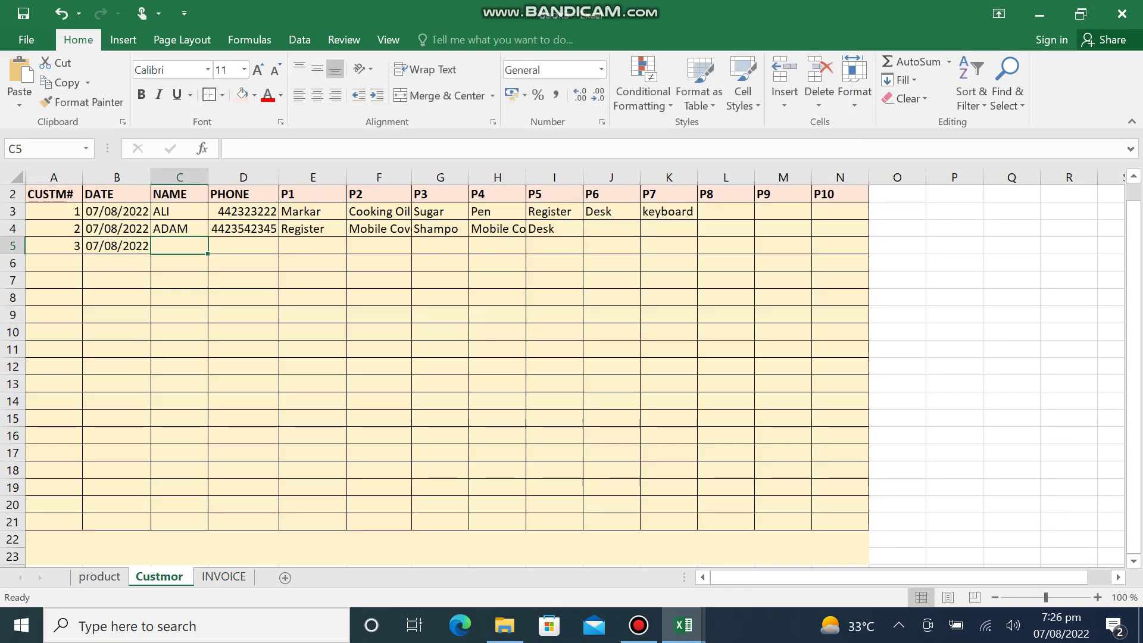
pyautogui.write('Q')
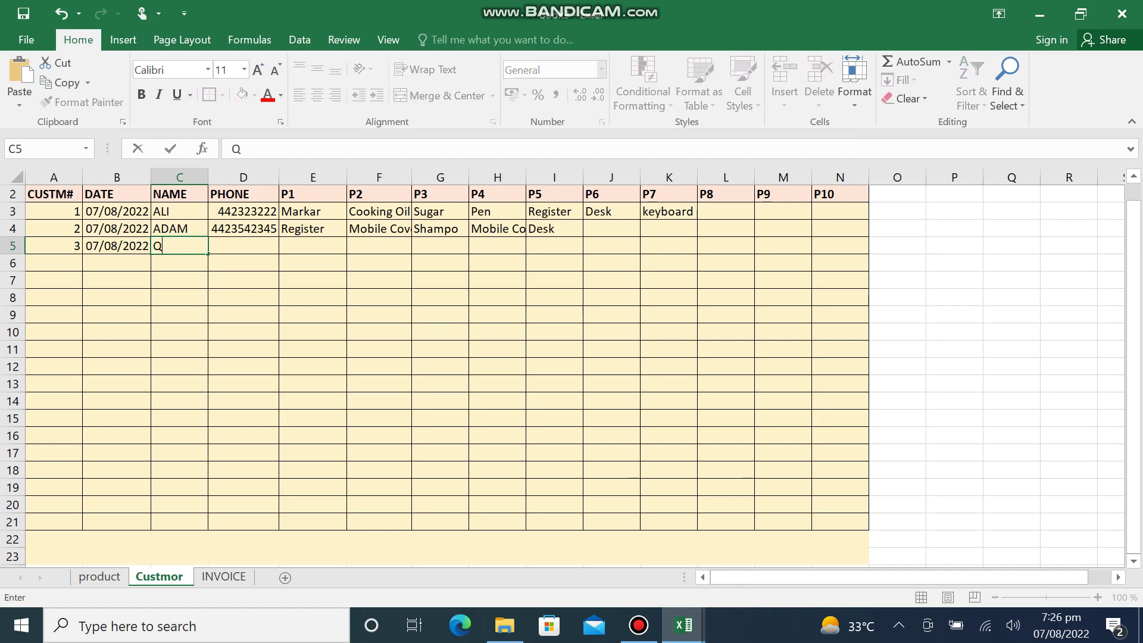
pyautogui.write('ASO')
pyautogui.press('BackSpace')
pyautogui.write('IM')
pyautogui.press('Tab')
pyautogui.write('554')
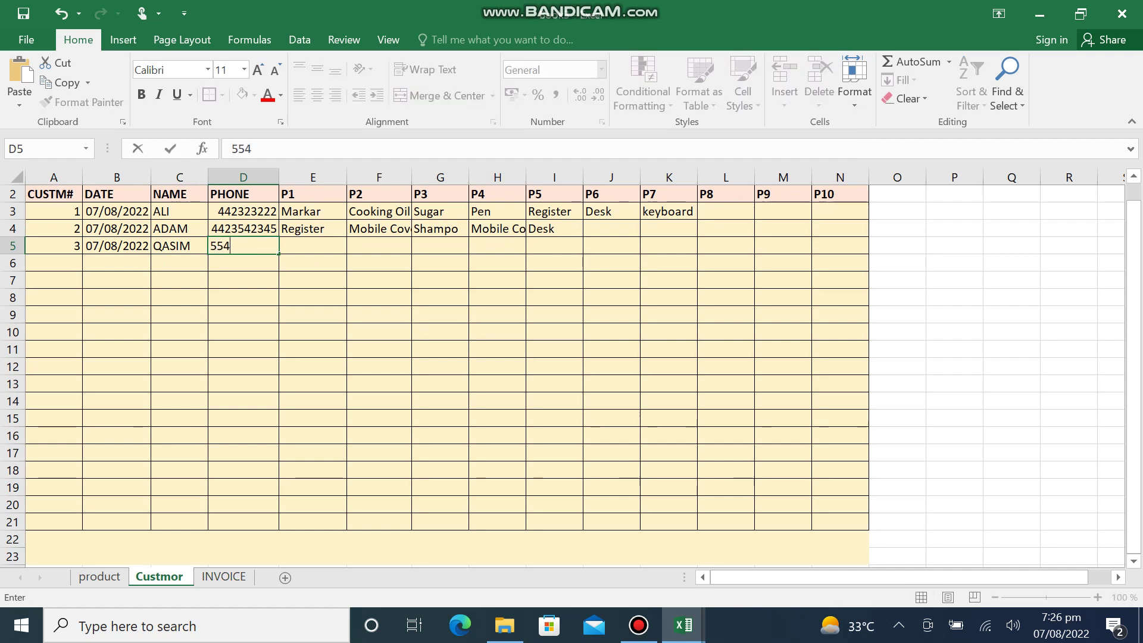
pyautogui.write('465334')
pyautogui.press('Tab')
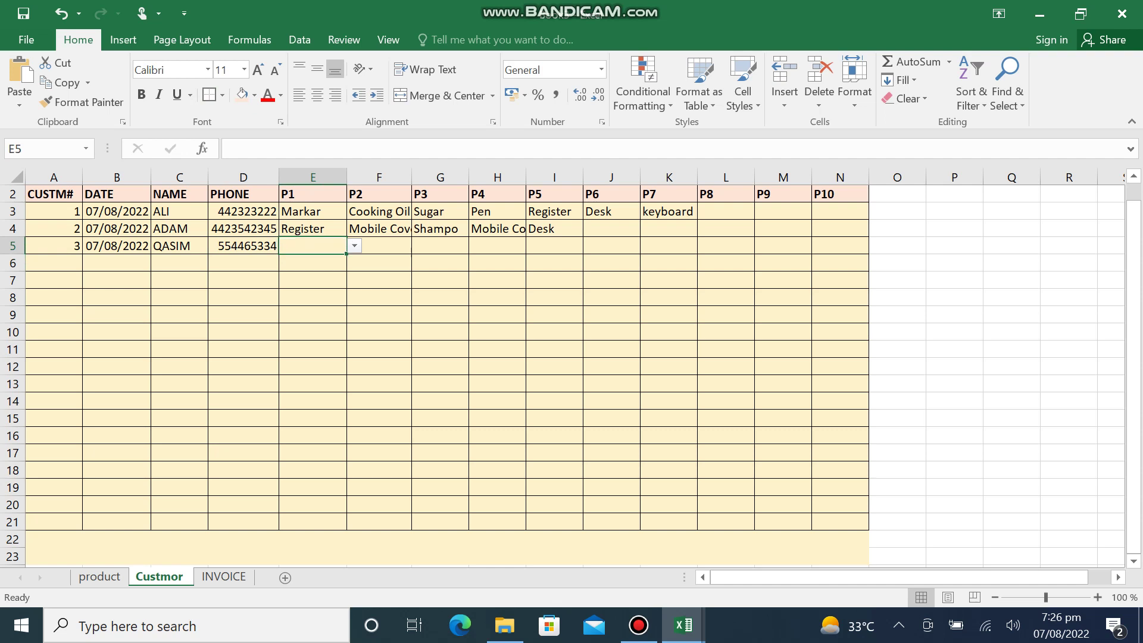
# - Choose Shampo for P1 in E5 and Sugar for P2 in F5 from the dropdowns
pyautogui.press('alt')
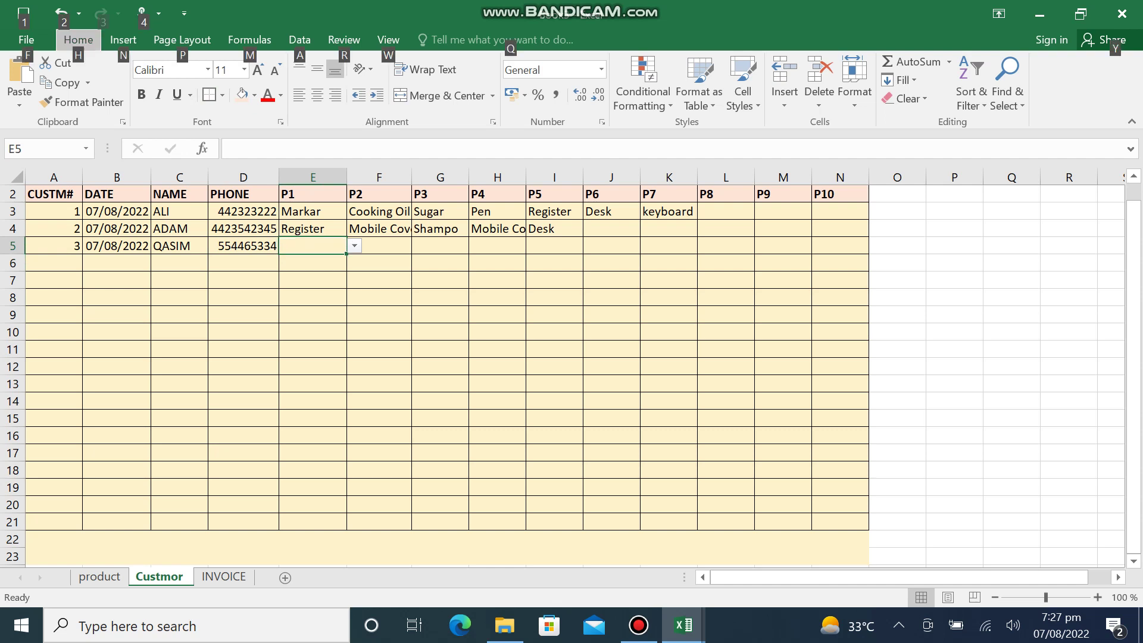
pyautogui.hotkey('alt', 'Down')
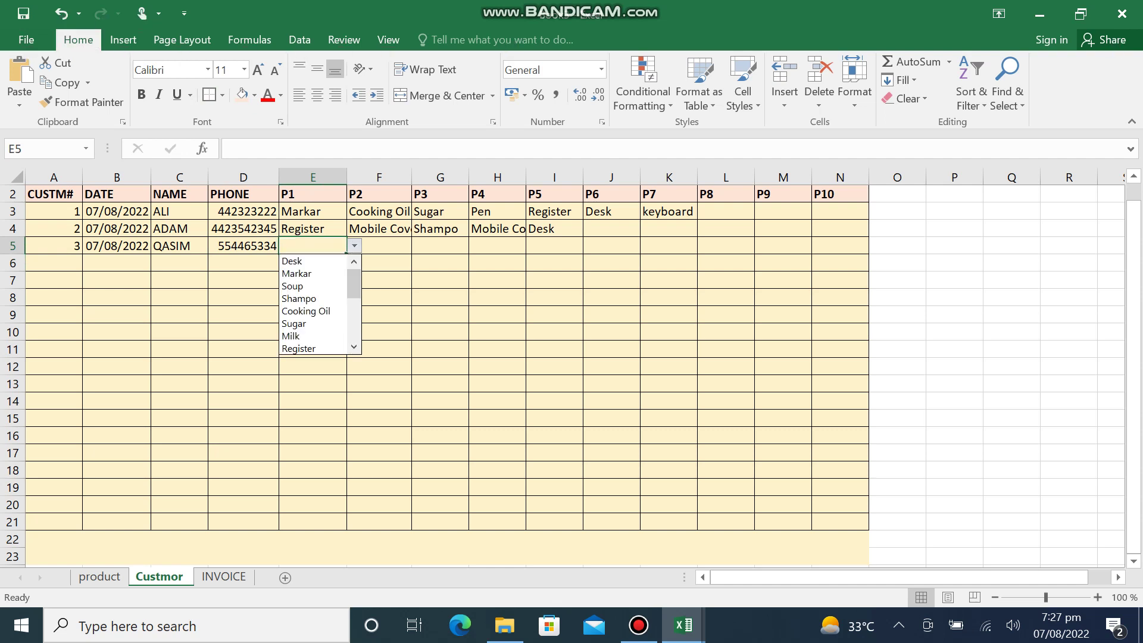
pyautogui.press('Down')
pyautogui.press('Down')
pyautogui.press('Down')
pyautogui.press('Return')
pyautogui.click(379, 246)
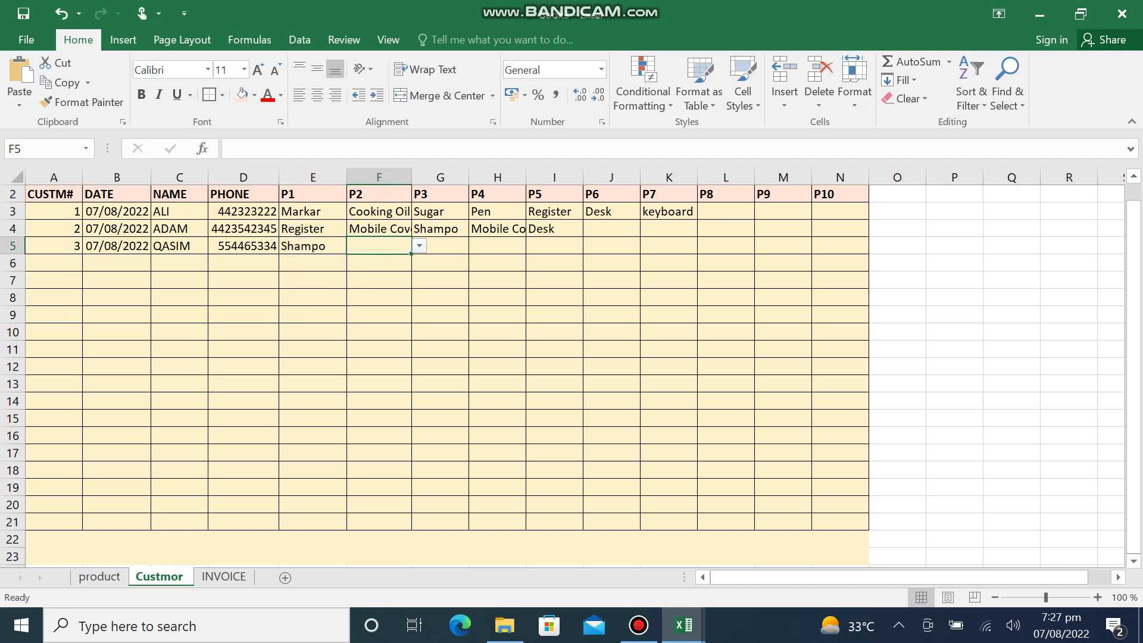
pyautogui.hotkey('alt', 'Down')
pyautogui.press('Down')
pyautogui.press('Down')
pyautogui.press('Down')
pyautogui.press('Down')
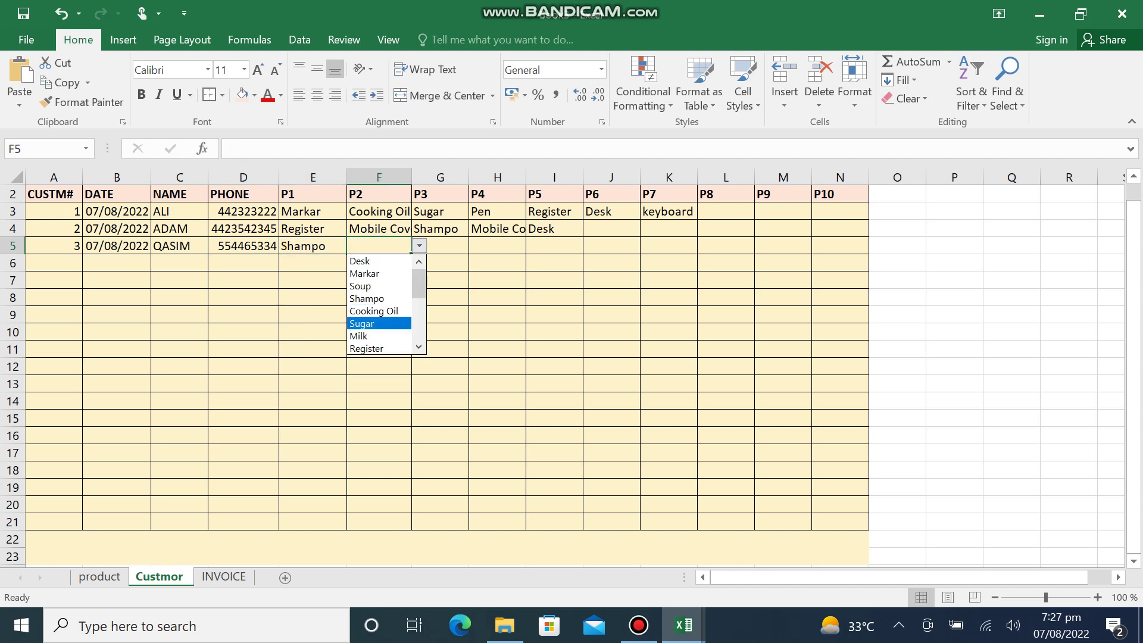
pyautogui.press('Return')
# - Fill G5 with Sugar and H5 with Markar from the product dropdowns
pyautogui.click(440, 246)
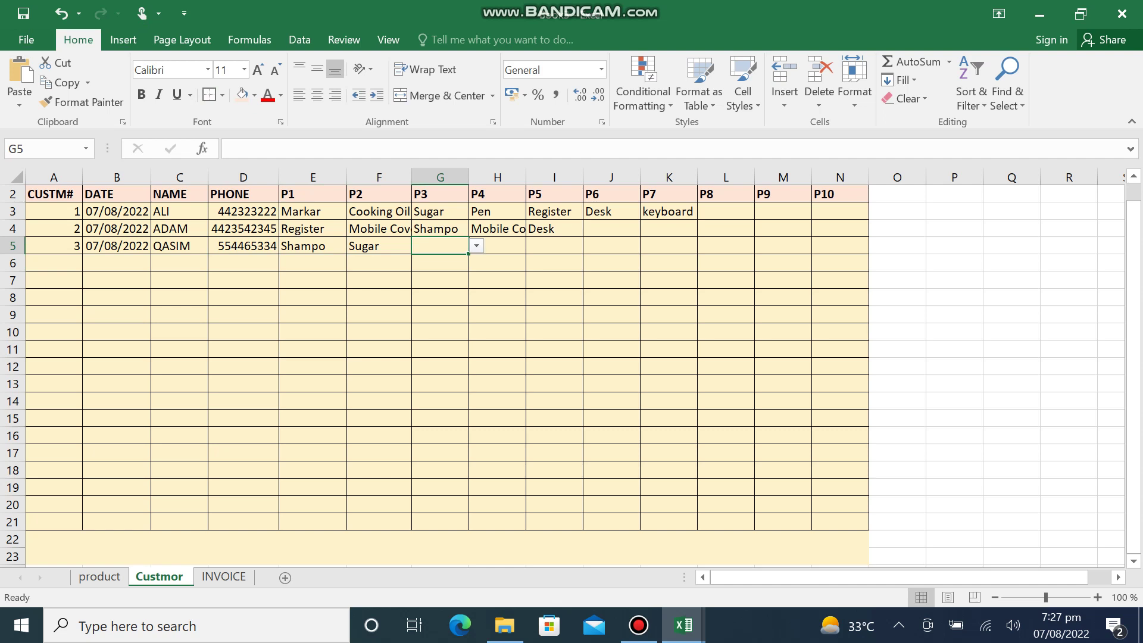
pyautogui.hotkey('alt', 'Down')
pyautogui.press('Down')
pyautogui.press('Down')
pyautogui.press('Down')
pyautogui.press('Return')
pyautogui.click(497, 246)
pyautogui.hotkey('alt', 'Down')
pyautogui.press('Down')
pyautogui.press('Down')
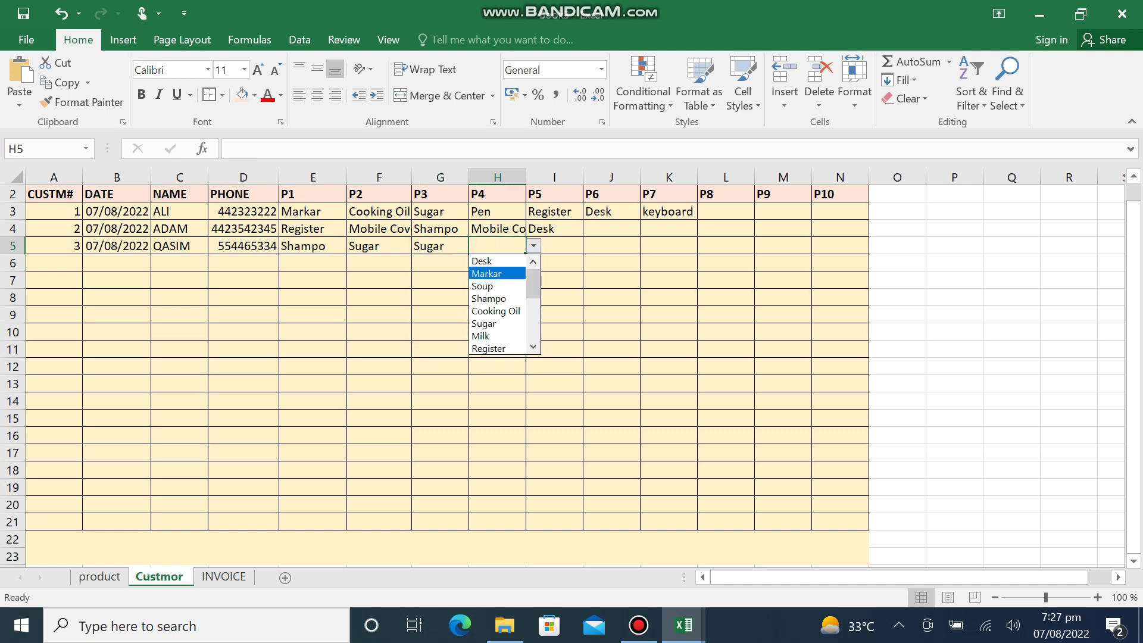
pyautogui.press('Return')
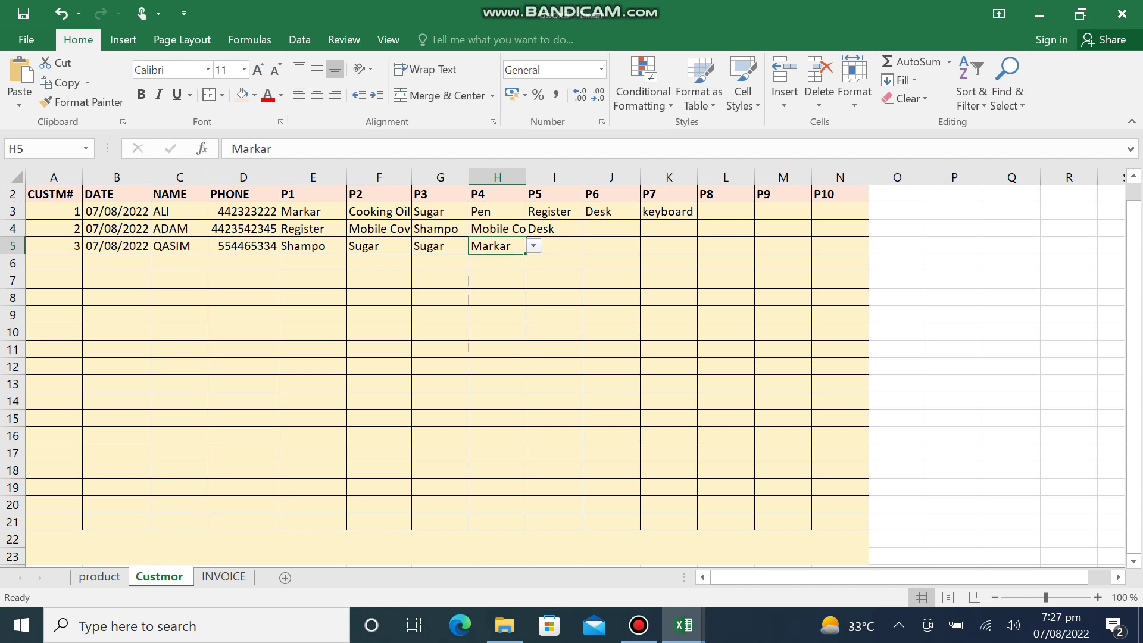
# - Change G5 to Pointer and set I5 to Mobile Cover as the fifth product
pyautogui.click(441, 246)
pyautogui.hotkey('alt', 'Down')
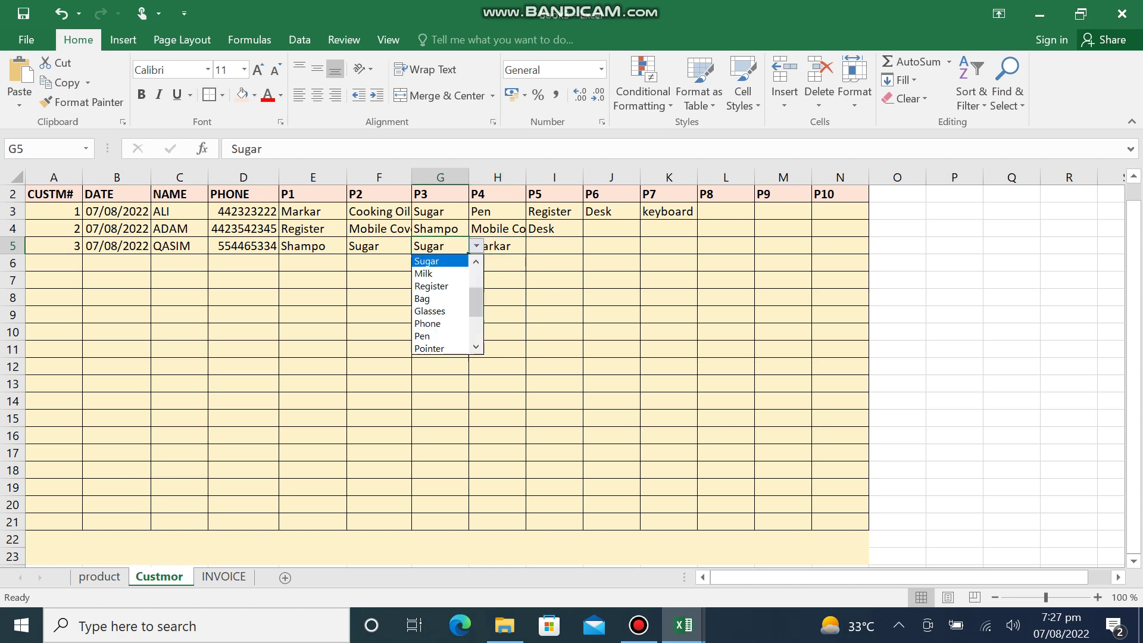
pyautogui.press('Down')
pyautogui.press('Down')
pyautogui.press('Down')
pyautogui.press('Down')
pyautogui.press('Down')
pyautogui.press('Down')
pyautogui.press('Escape')
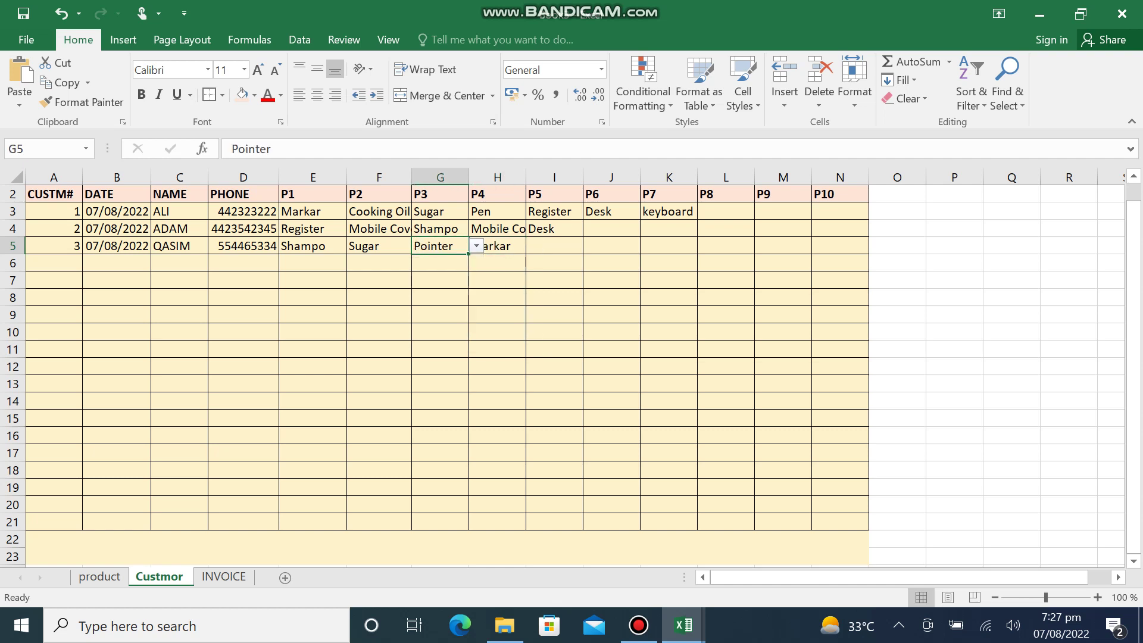
pyautogui.click(555, 246)
pyautogui.hotkey('alt', 'Down')
pyautogui.press('Down')
pyautogui.press('Down')
pyautogui.press('Down')
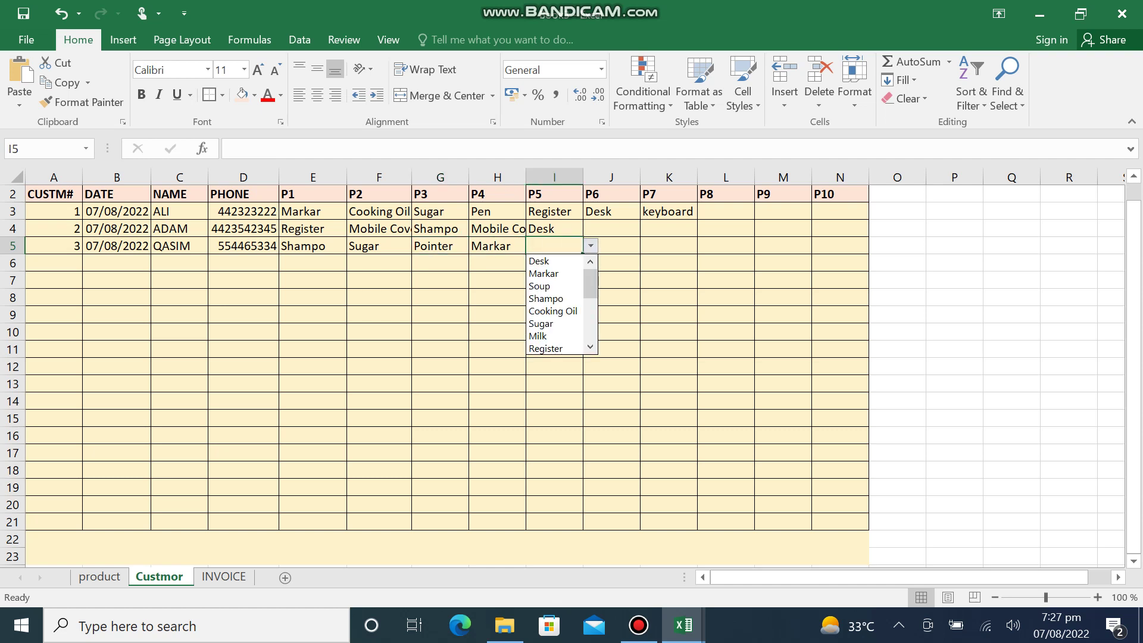
pyautogui.press('Down')
pyautogui.press('Up')
pyautogui.press('Up')
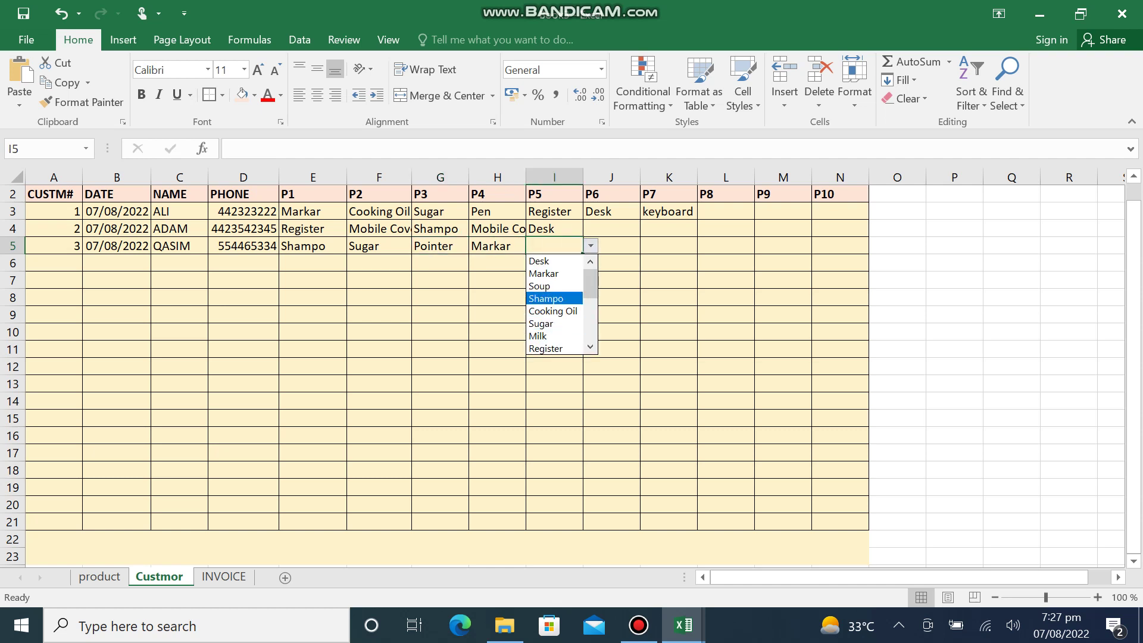
pyautogui.scroll(-3, 555, 305)
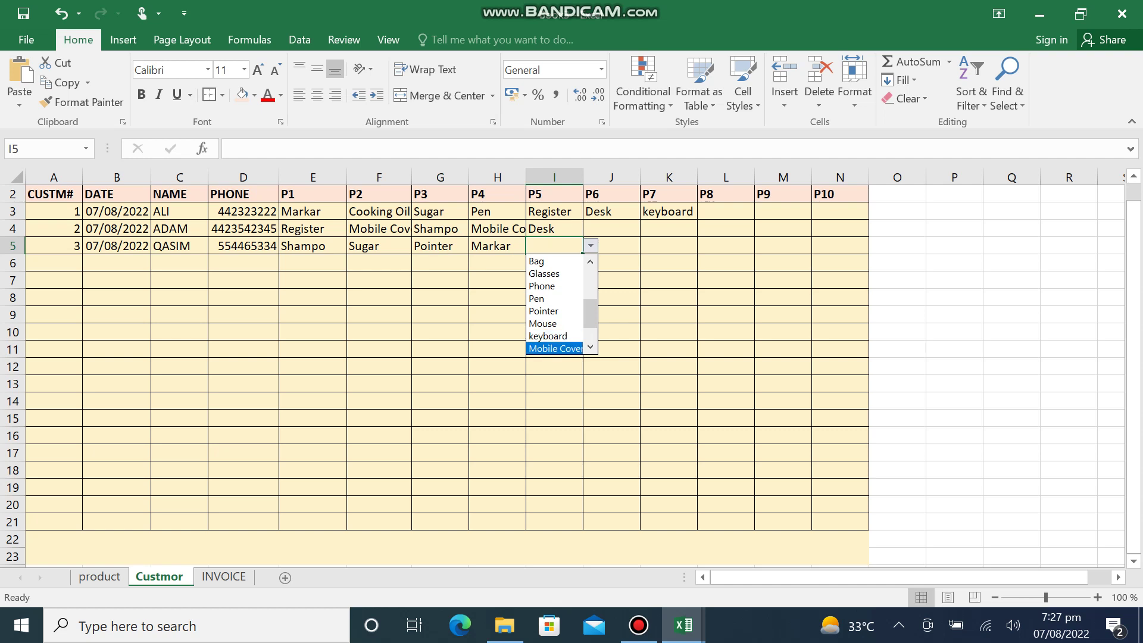
pyautogui.press('Down')
pyautogui.press('Return')
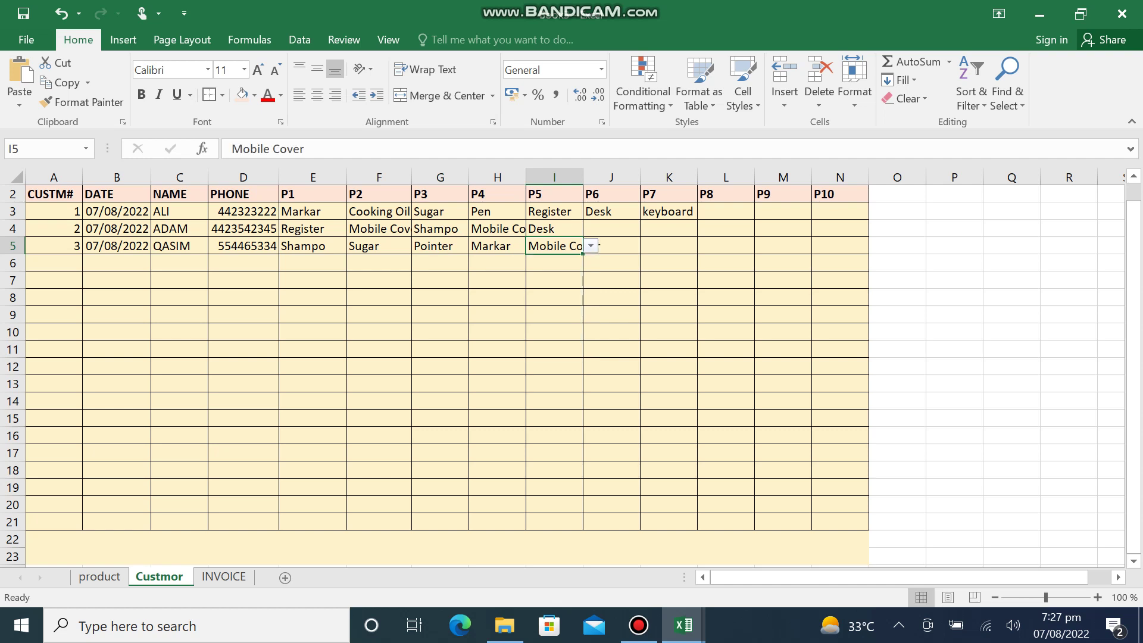
pyautogui.click(611, 246)
# - Choose Chicken as the sixth product in J5 from its dropdown
pyautogui.hotkey('alt', 'Down')
pyautogui.press('Down')
pyautogui.press('Down')
pyautogui.press('Down')
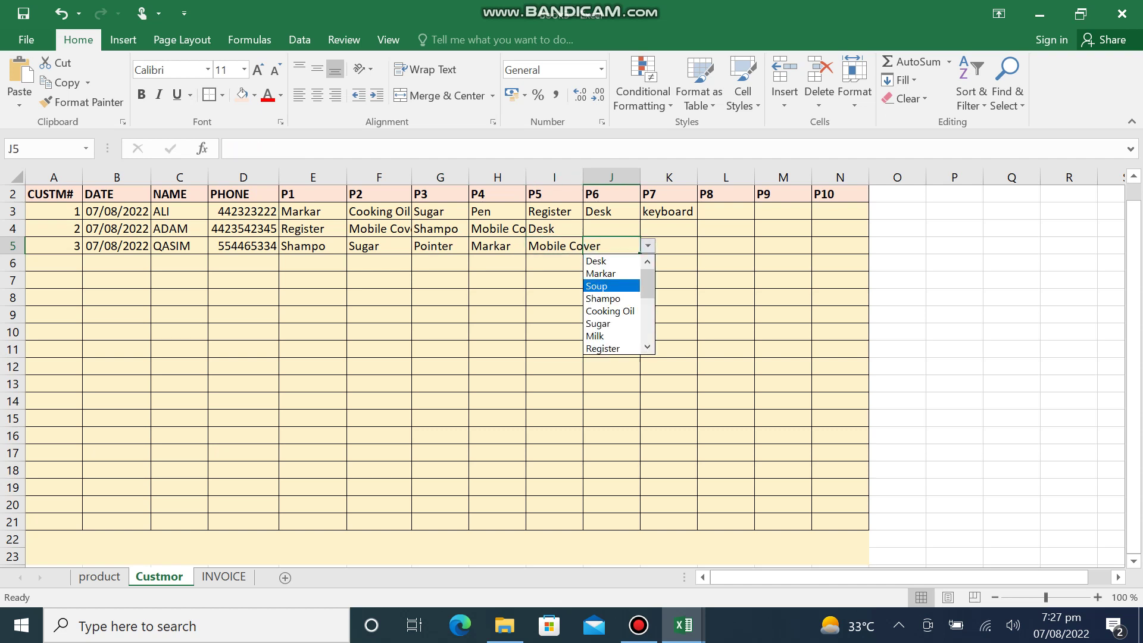
pyautogui.press('Down')
pyautogui.press('Down')
pyautogui.press('Up')
pyautogui.press('Down')
pyautogui.press('Down')
pyautogui.press('Down')
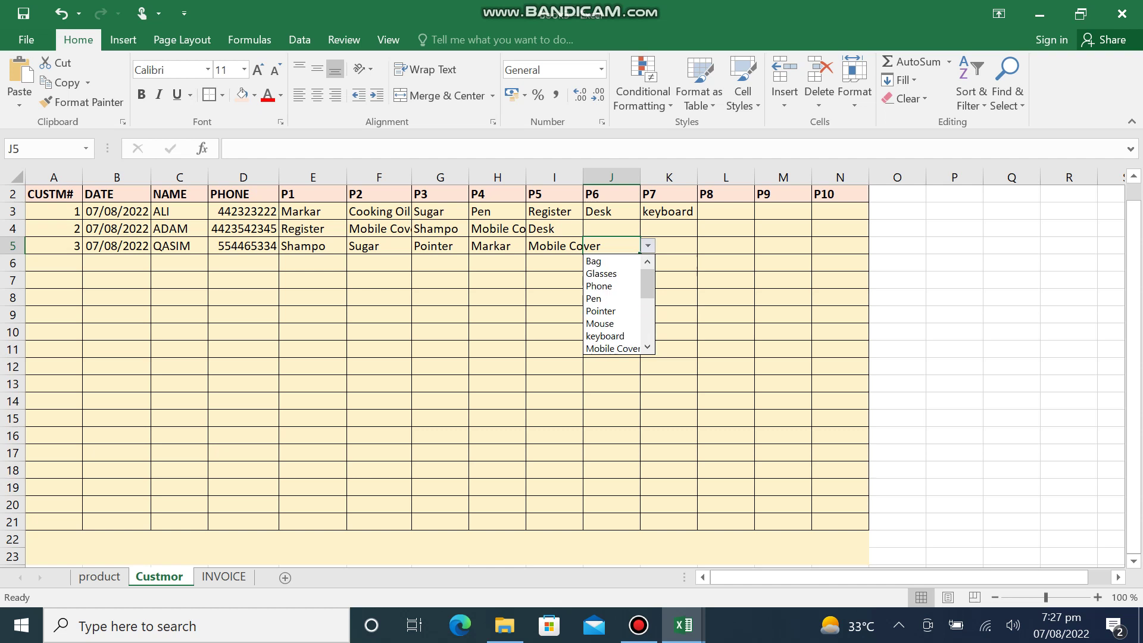
pyautogui.press('Up')
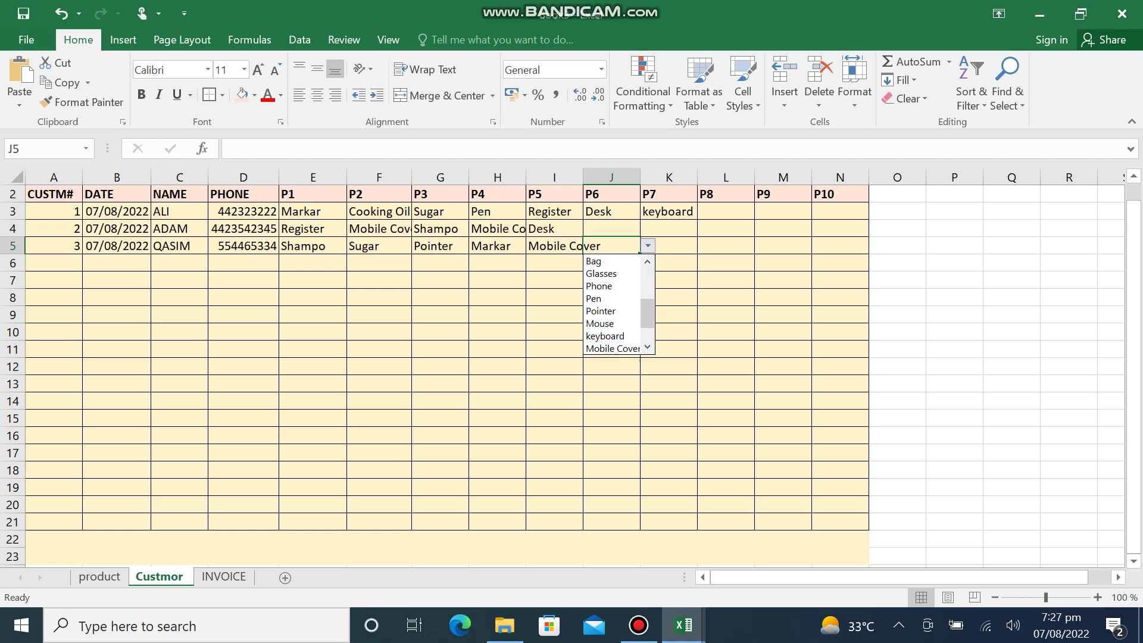
pyautogui.scroll(-1, 613, 304)
pyautogui.press('Down')
pyautogui.press('Down')
pyautogui.press('Down')
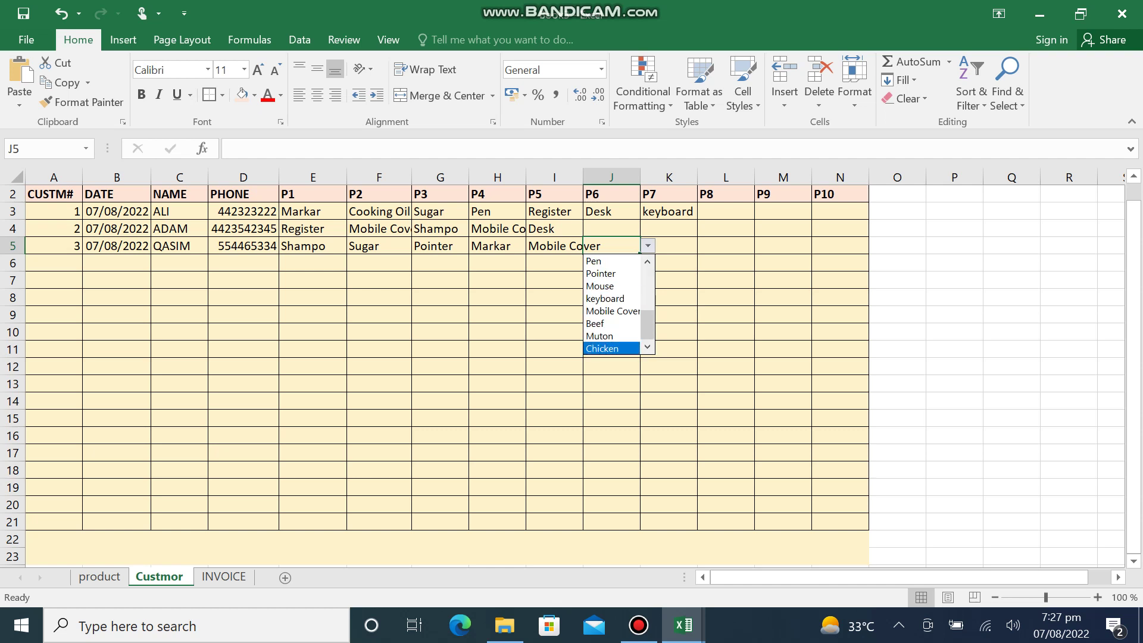
pyautogui.press('Return')
pyautogui.press('Tab')
# - Set K5 to Milk and L5 to Muton from the product dropdowns
pyautogui.hotkey('alt', 'Down')
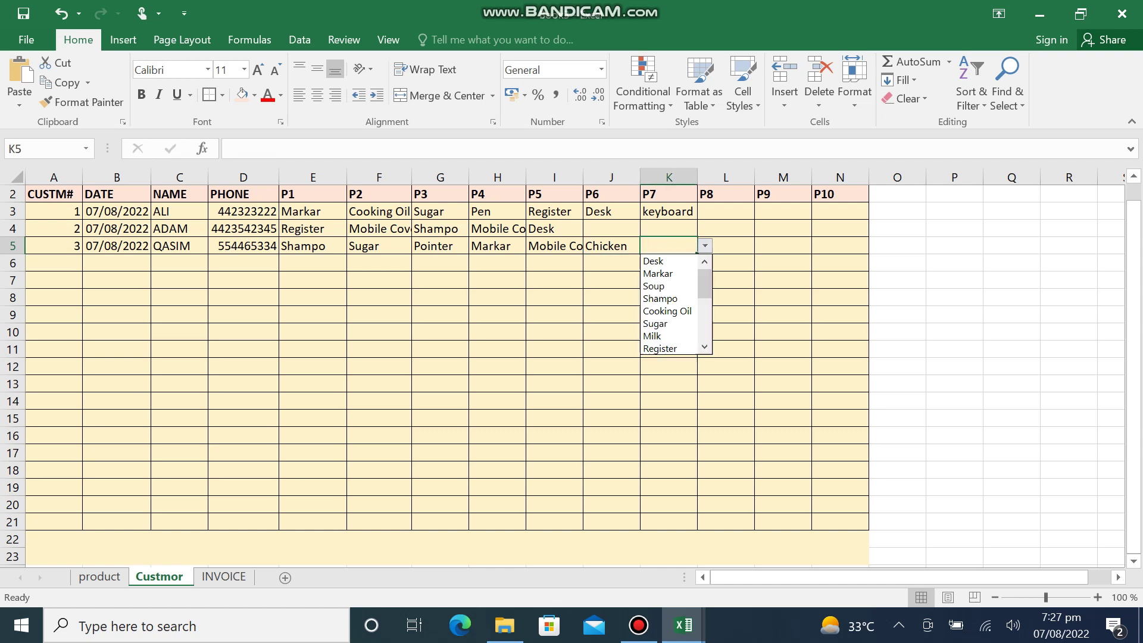
pyautogui.press('Down')
pyautogui.press('Down')
pyautogui.press('Down')
pyautogui.press('Down')
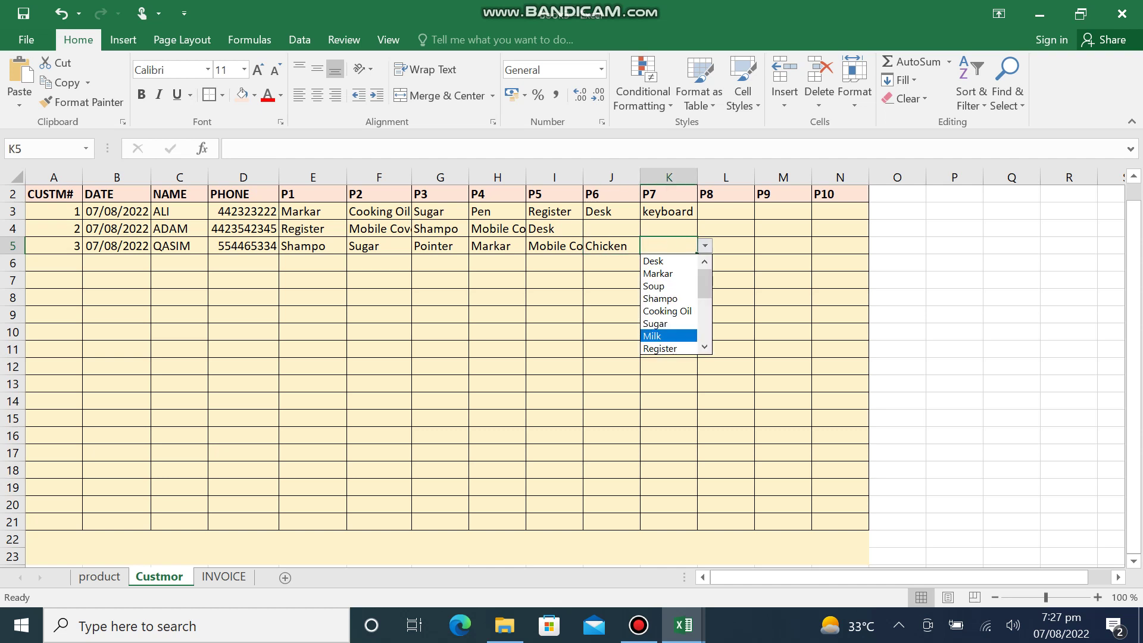
pyautogui.press('Return')
pyautogui.click(726, 245)
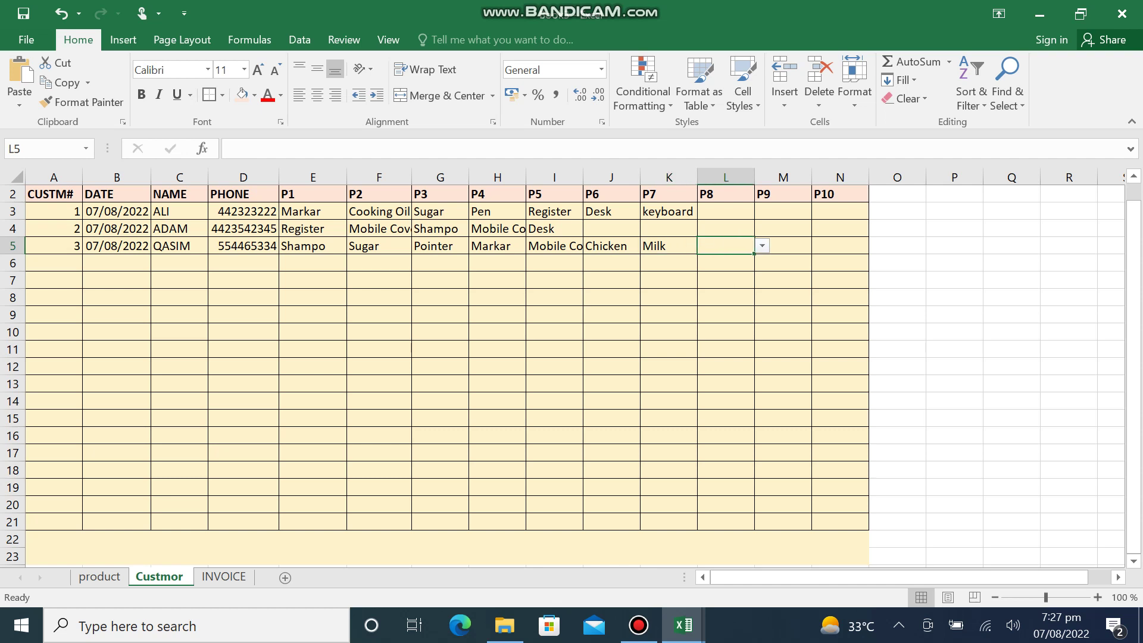
pyautogui.click(762, 246)
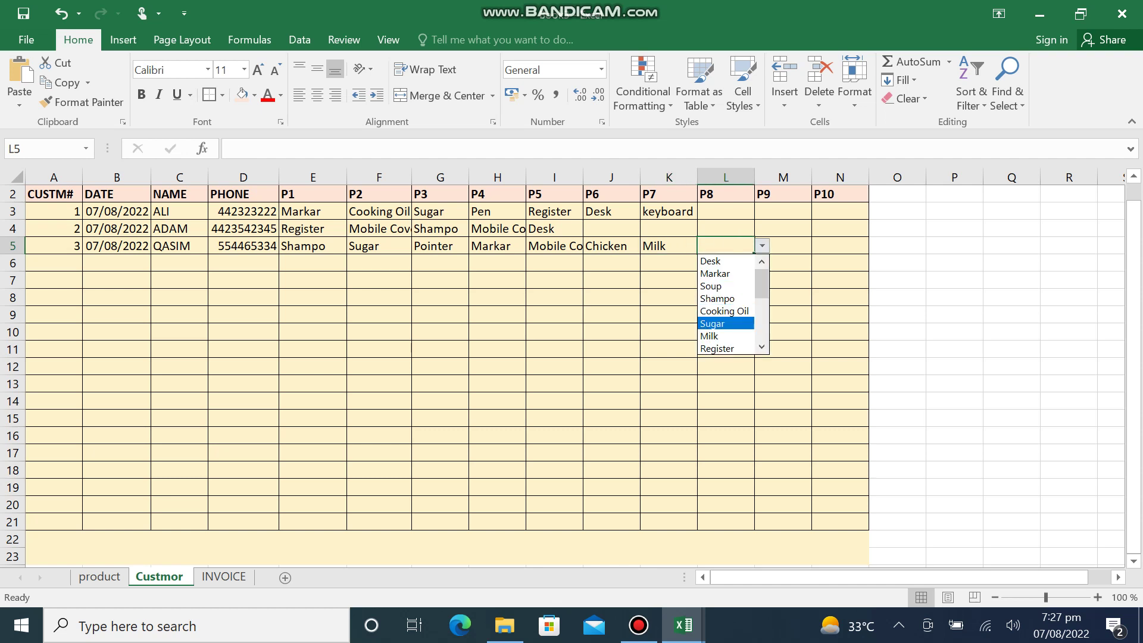
pyautogui.scroll(-2, 727, 304)
pyautogui.scroll(-1, 726, 303)
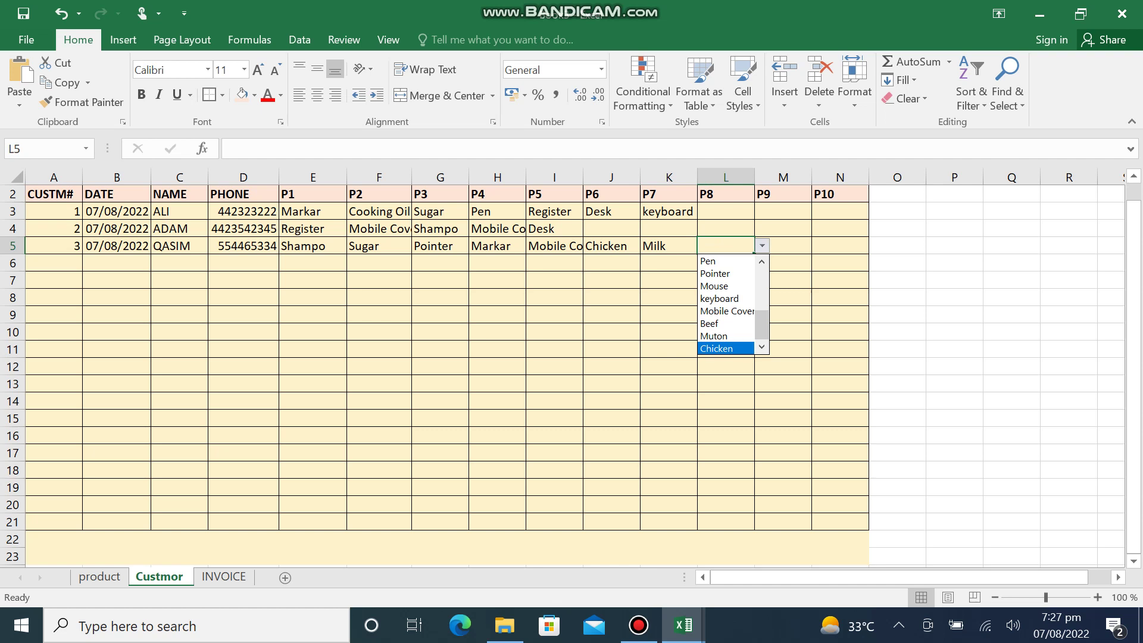
pyautogui.click(714, 336)
# - Set M5 to Soup and N5 to Glasses, then go to the INVOICE sheet
pyautogui.click(783, 246)
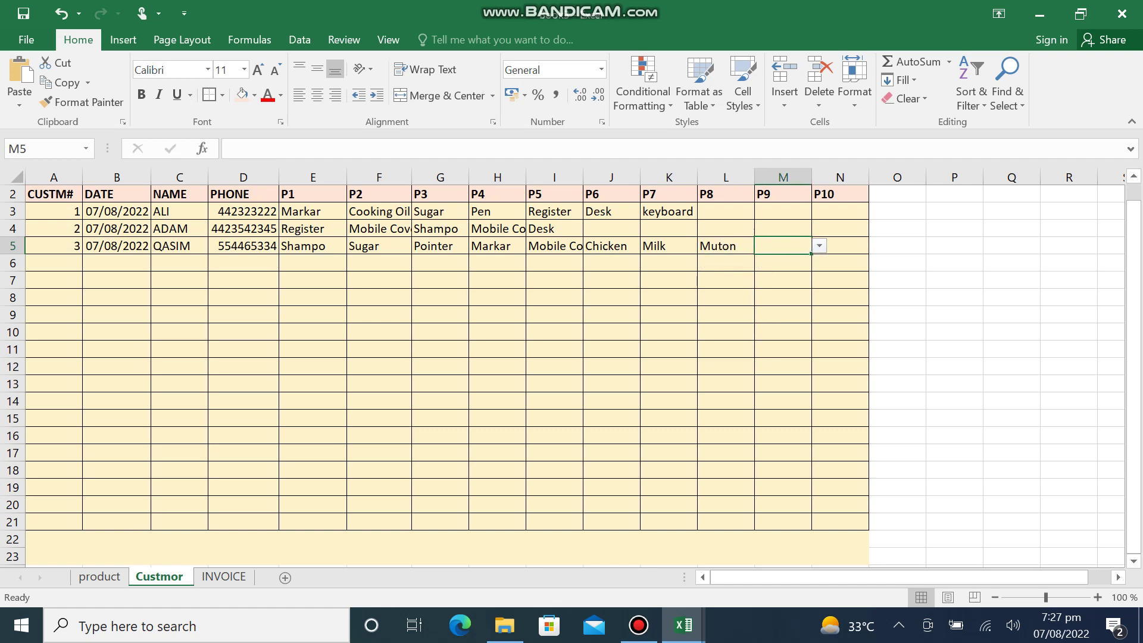
pyautogui.click(819, 246)
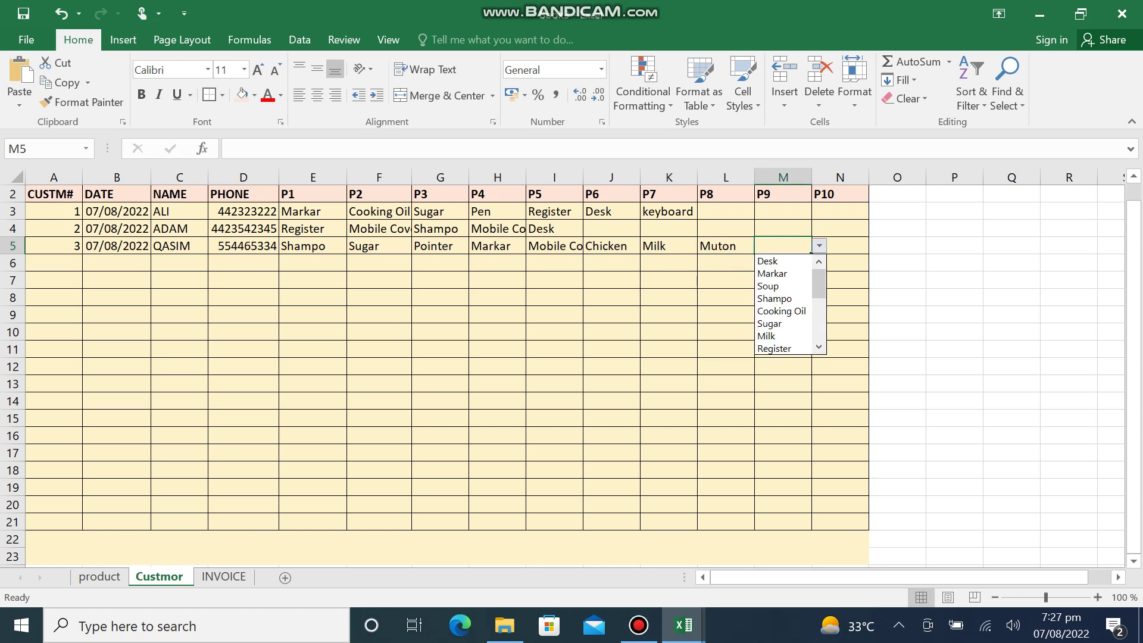
pyautogui.press('Return')
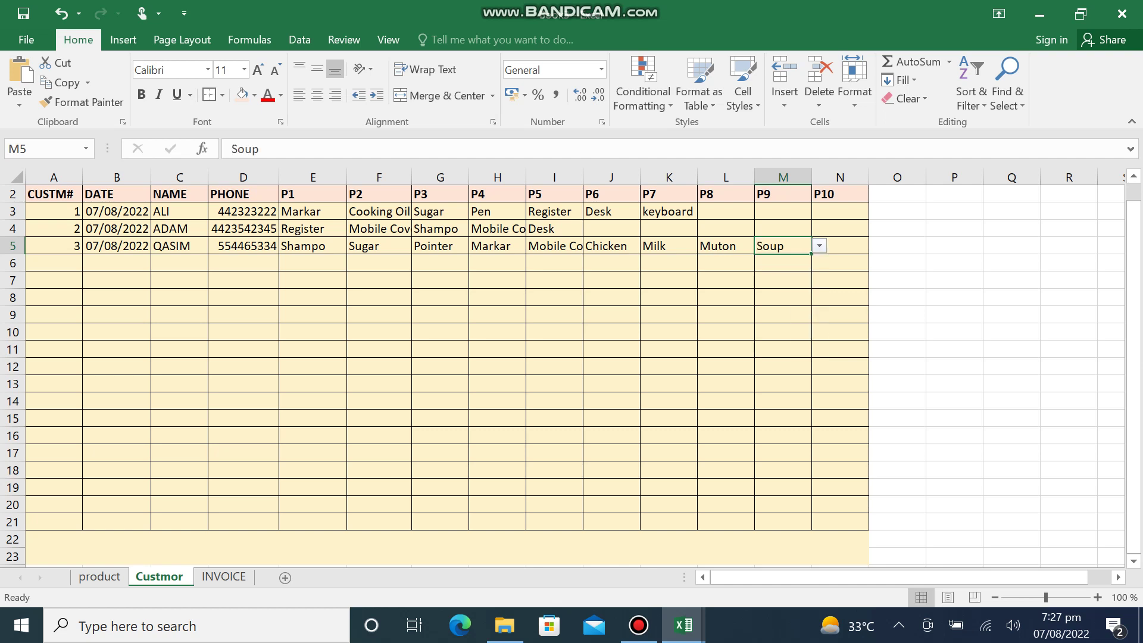
pyautogui.click(840, 246)
pyautogui.click(876, 245)
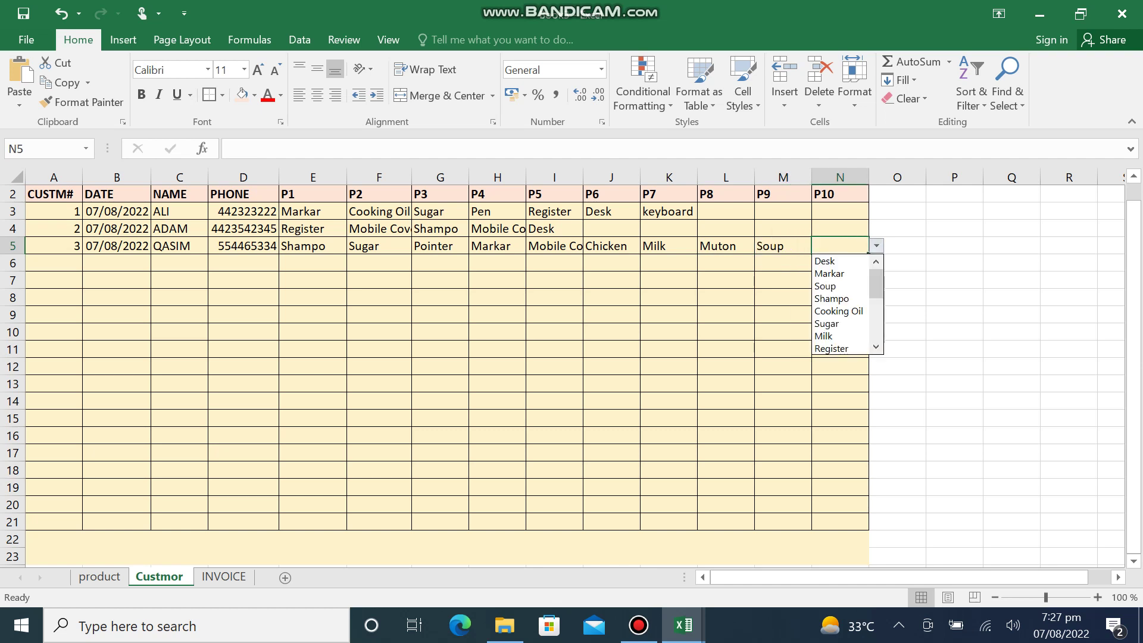
pyautogui.scroll(-3, 842, 304)
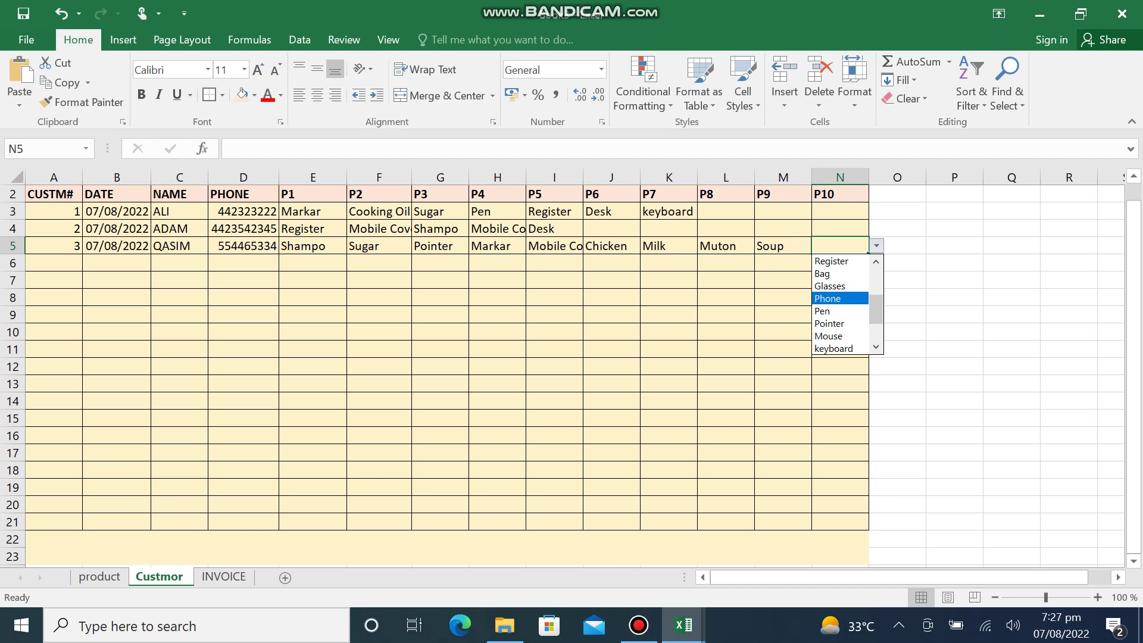
pyautogui.click(830, 285)
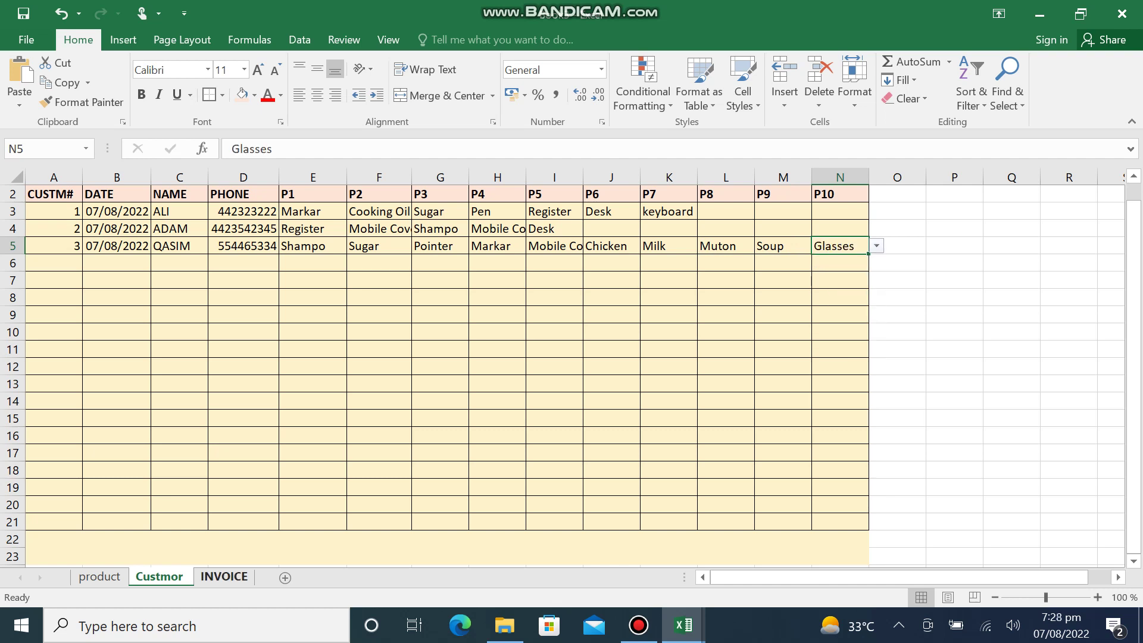
pyautogui.click(224, 576)
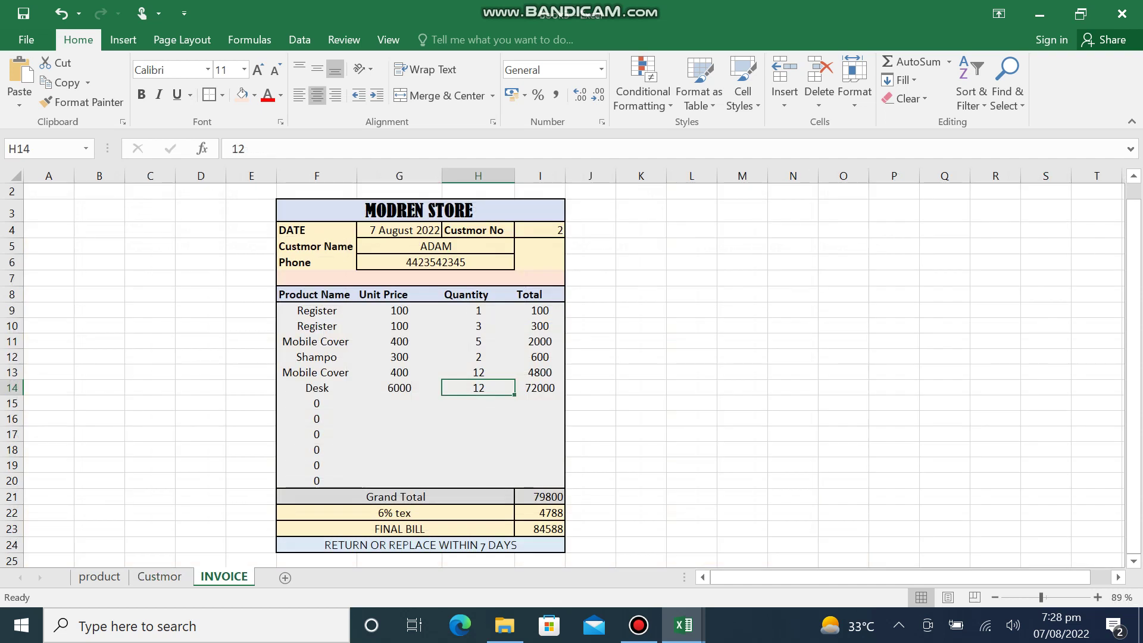
# - Load customer 3 into the invoice by entering 3 in I4
pyautogui.click(540, 229)
pyautogui.write('3')
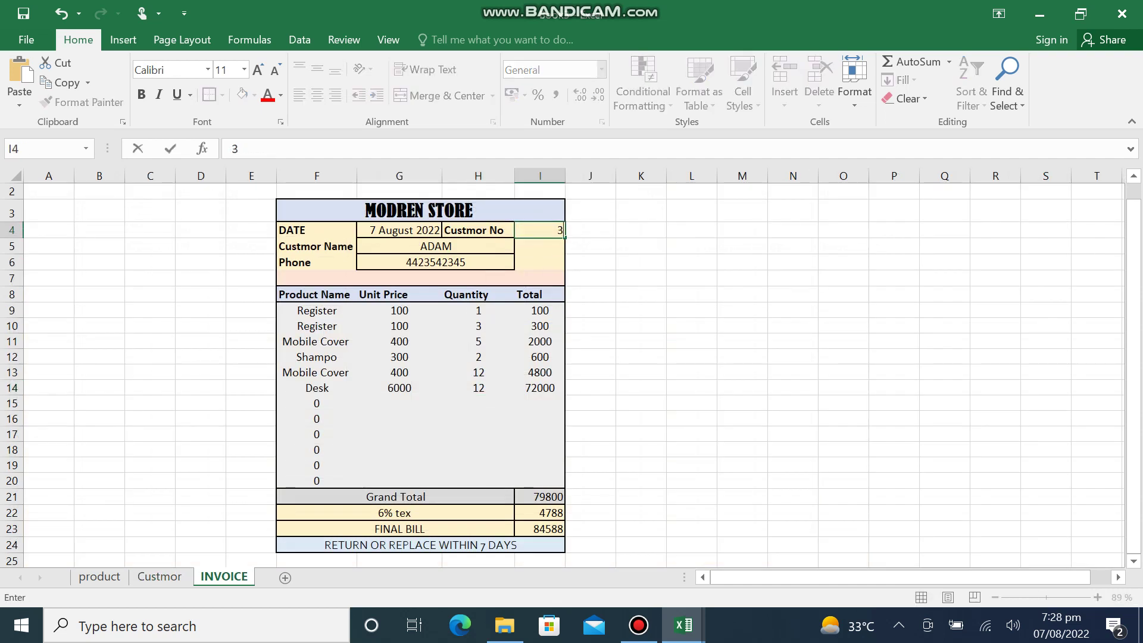
pyautogui.press('Return')
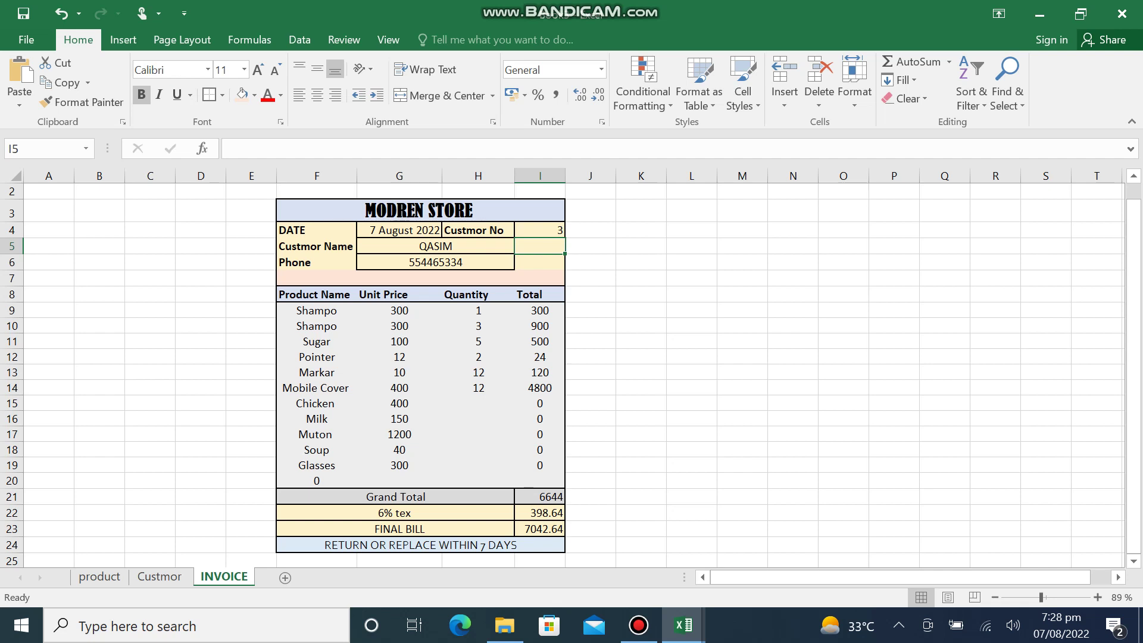
# - Enter quantities 3, 4, 2, 1, 1 for Chicken, Milk, Muton, Soup and Glasses
pyautogui.moveTo(478, 372); pyautogui.dragTo(478, 388)
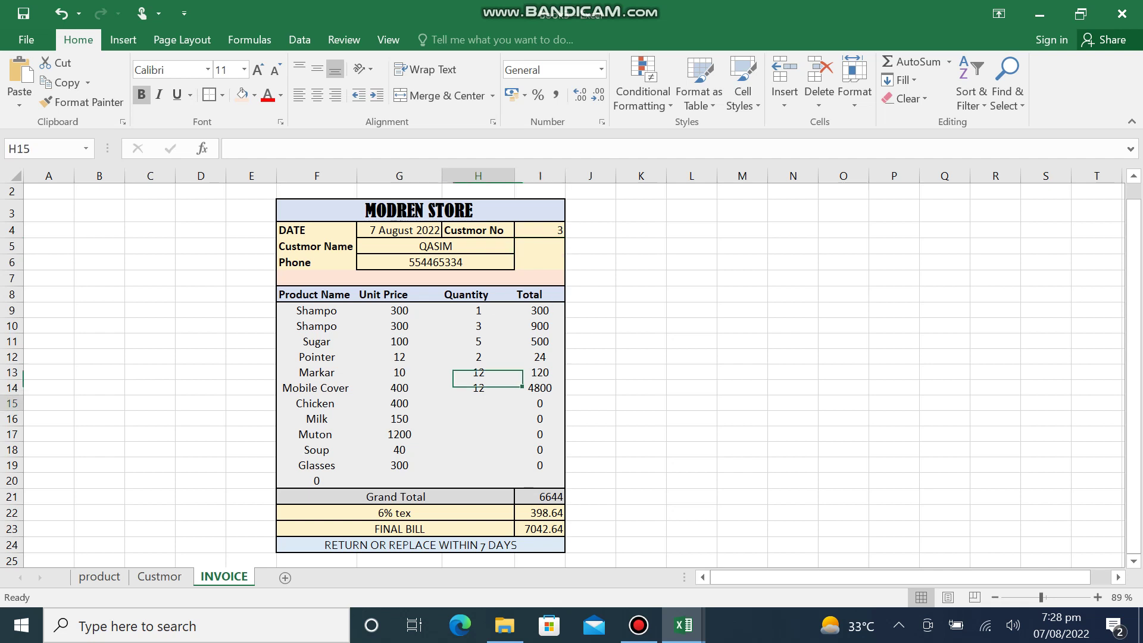
pyautogui.click(478, 404)
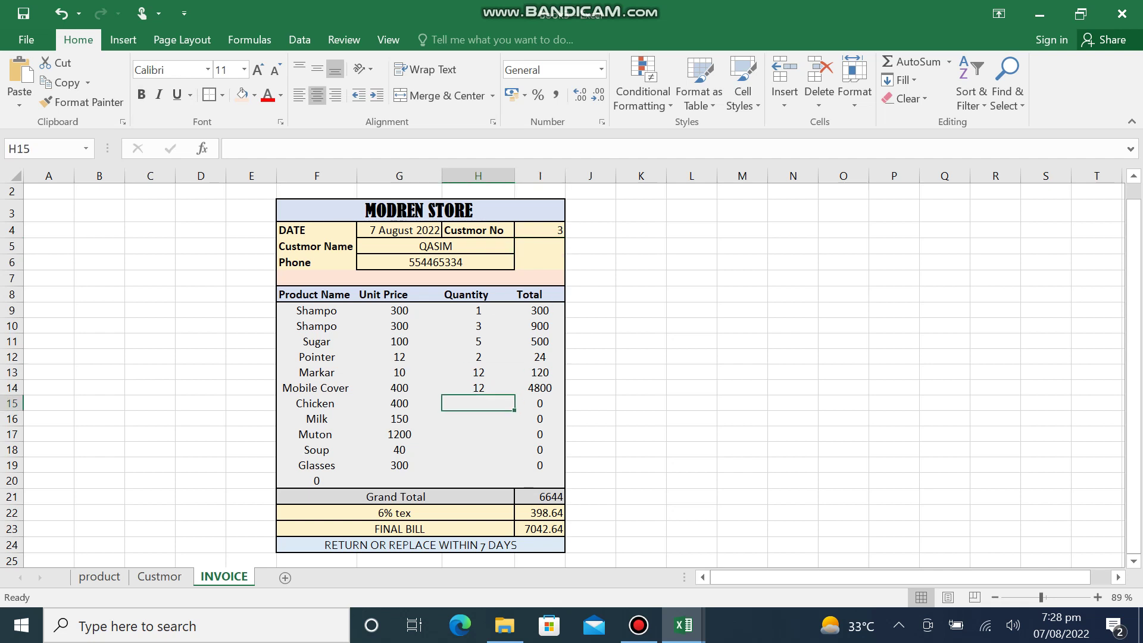
pyautogui.write('3')
pyautogui.press('Return')
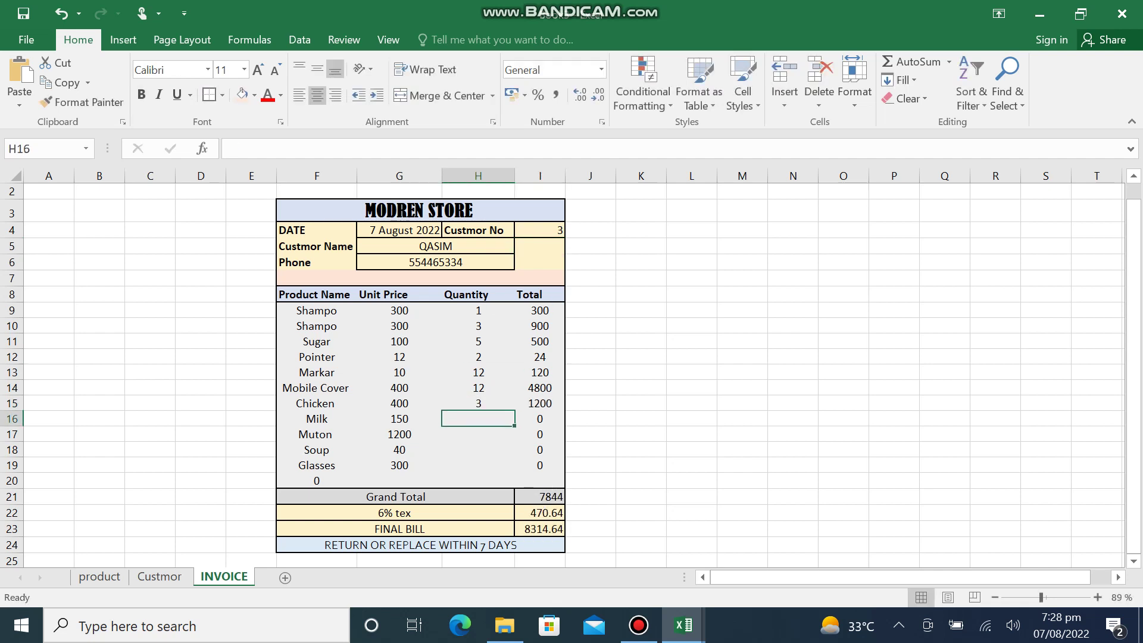
pyautogui.write('4')
pyautogui.press('Return')
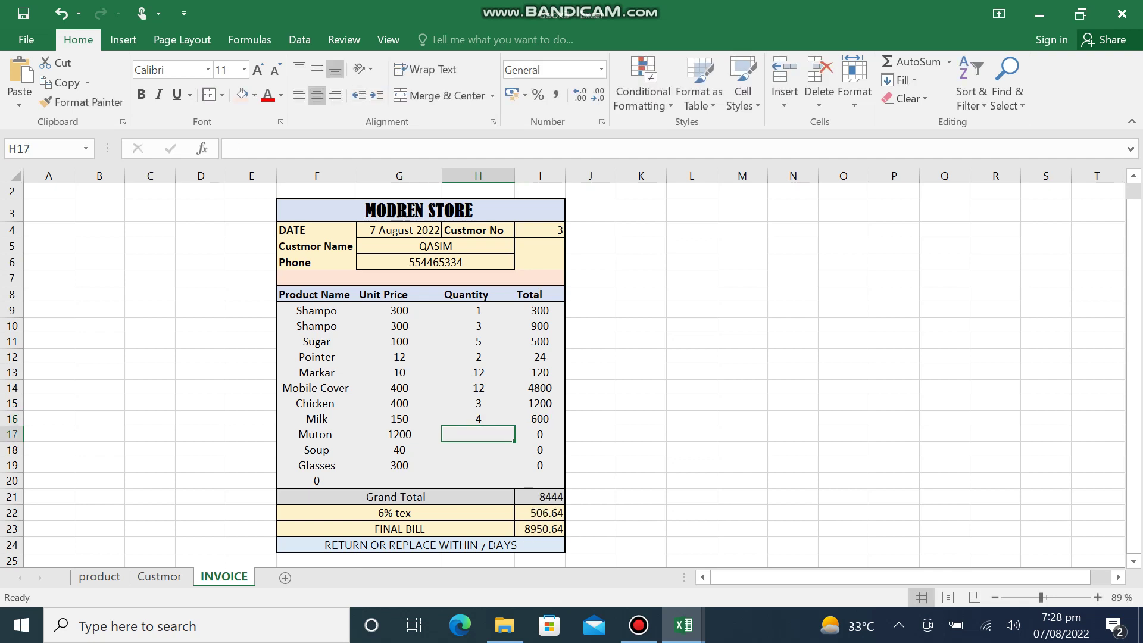
pyautogui.write('2')
pyautogui.press('Return')
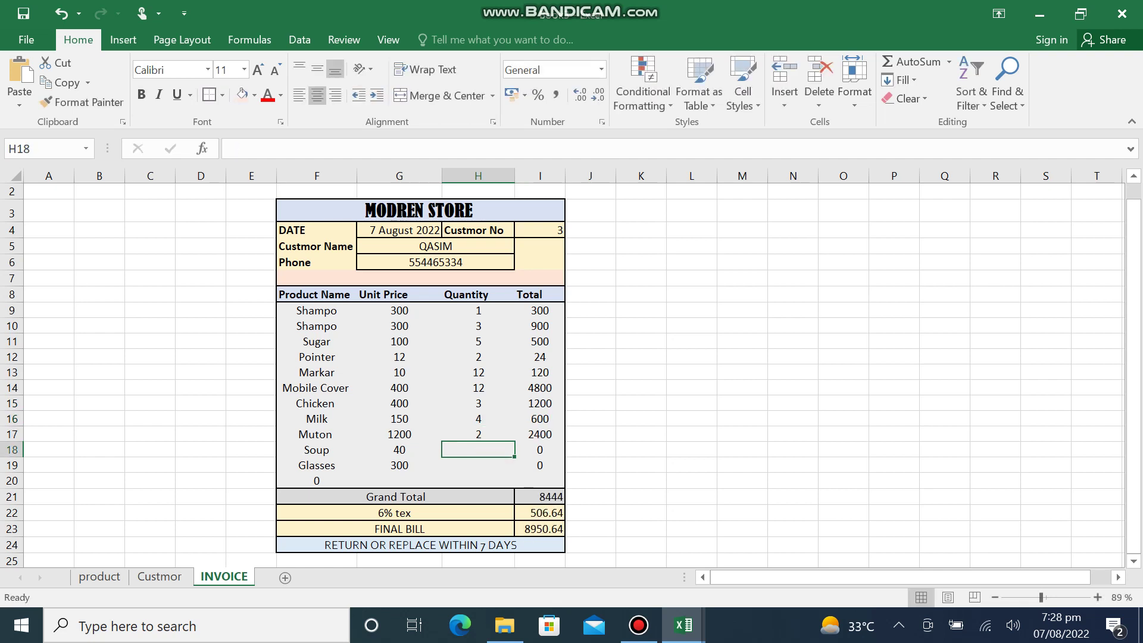
pyautogui.write('1')
pyautogui.press('Return')
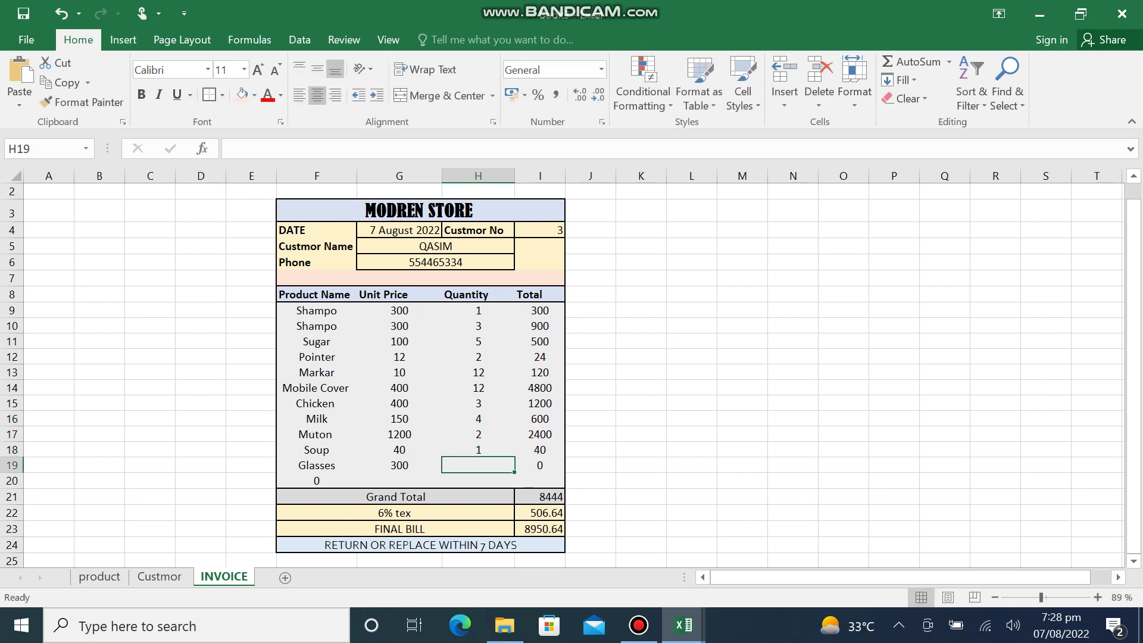
pyautogui.write('1')
pyautogui.press('Return')
# - Clear the stray 0 formula from cell F20
pyautogui.press('Left')
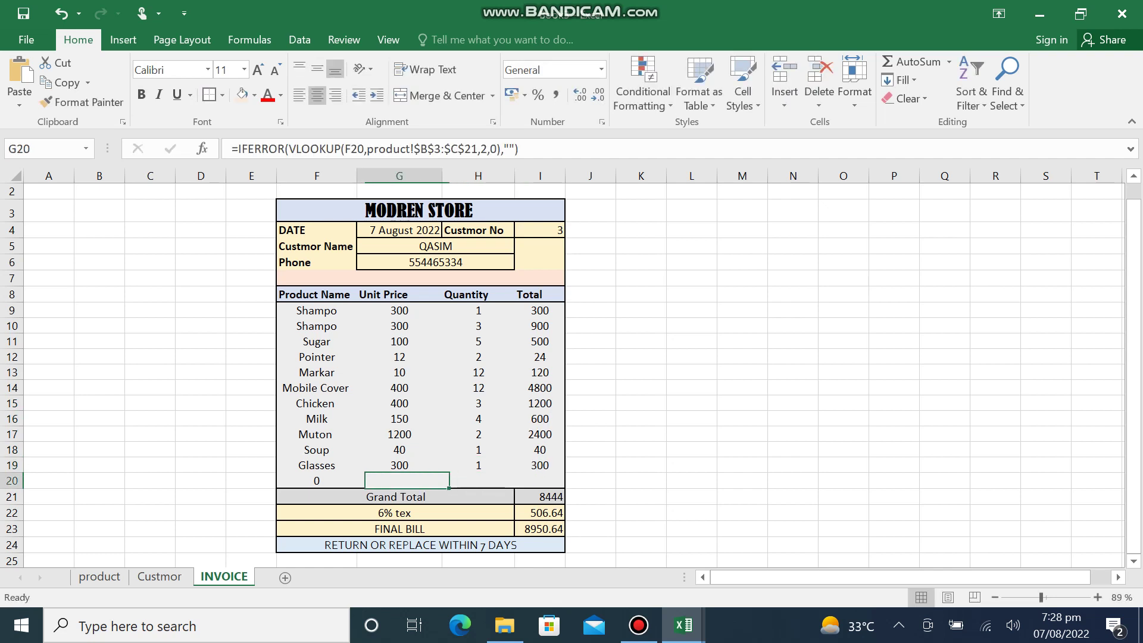
pyautogui.press('Left')
pyautogui.press('Delete')
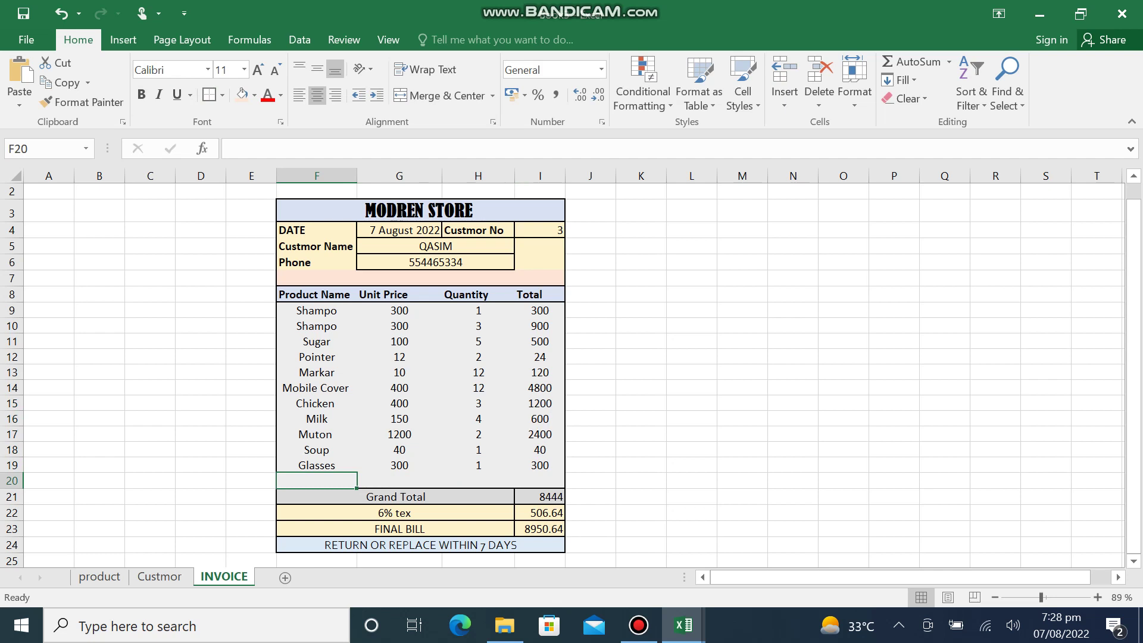
# - Select the invoice range from the MODREN STORE title in F3 down to the return-policy line
pyautogui.click(590, 450)
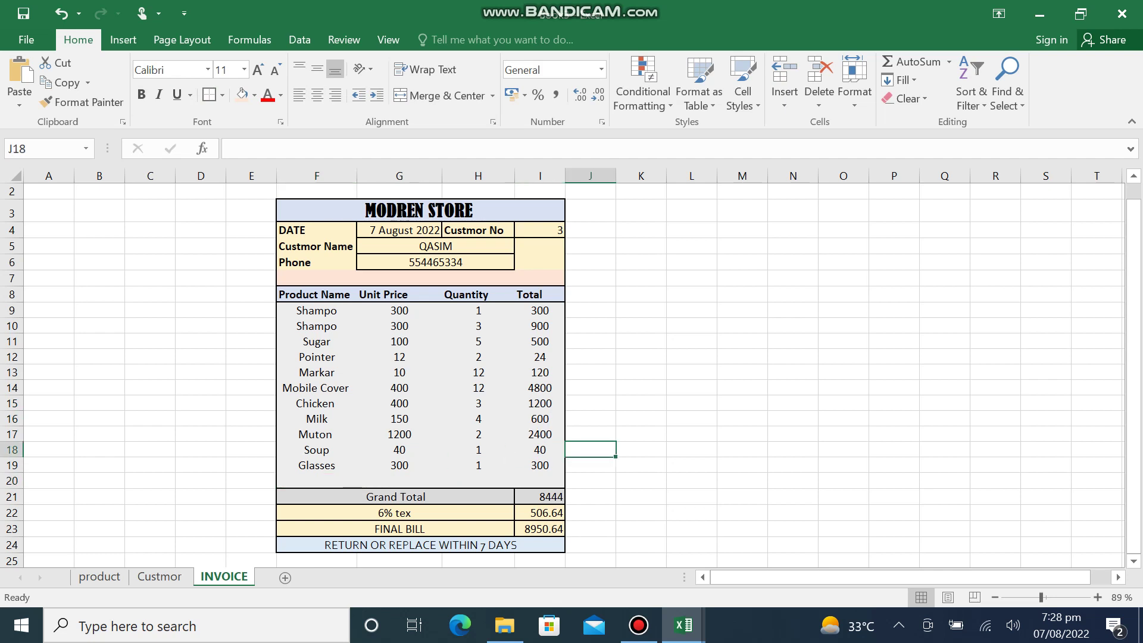
pyautogui.click(420, 210)
pyautogui.moveTo(419, 210); pyautogui.dragTo(540, 544)
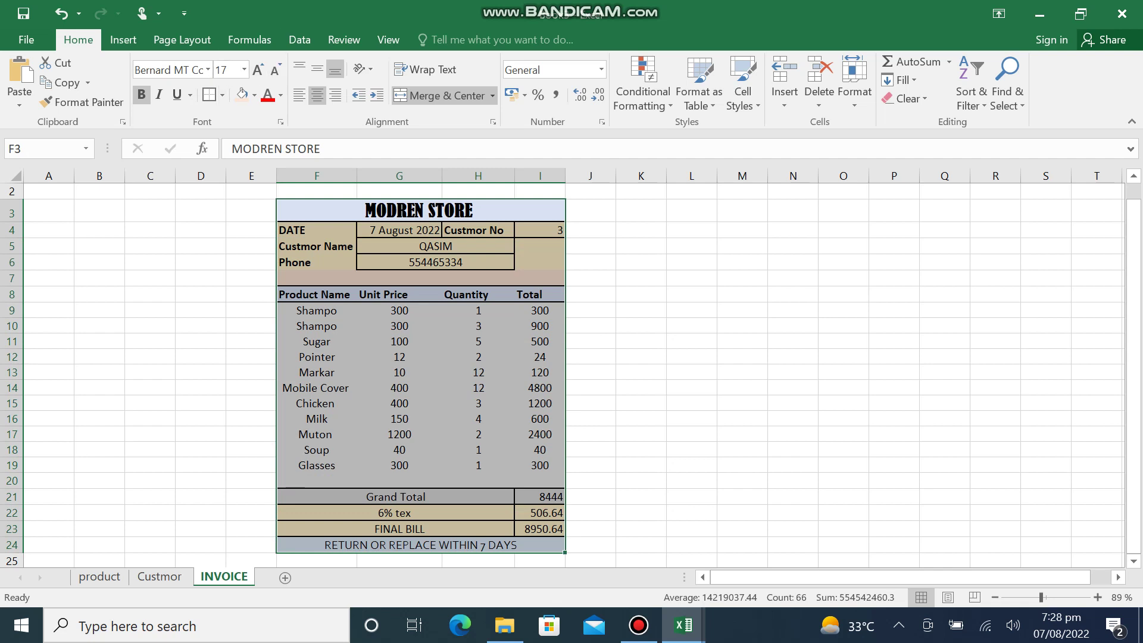
# - Set the selected invoice block as the print area and open the print preview
pyautogui.click(181, 39)
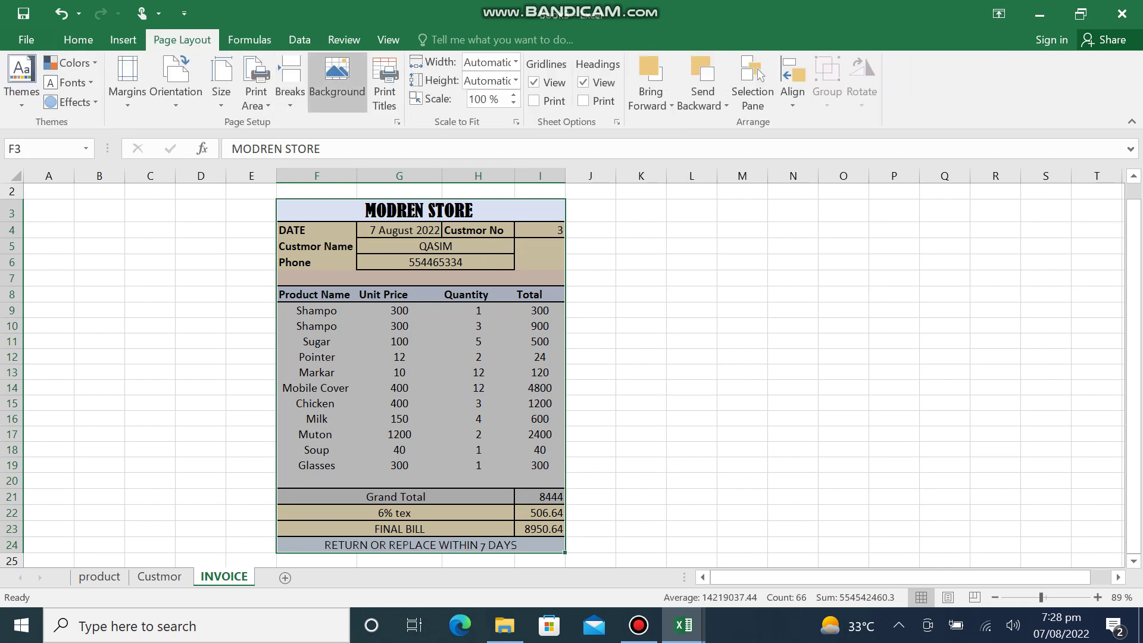
pyautogui.click(256, 90)
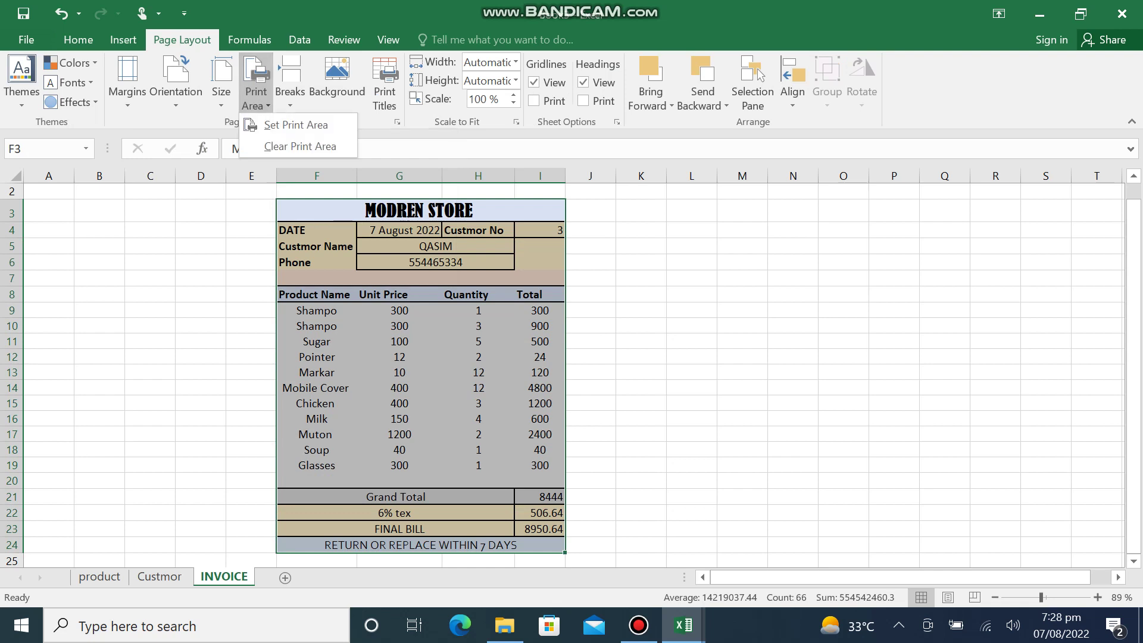
pyautogui.click(296, 124)
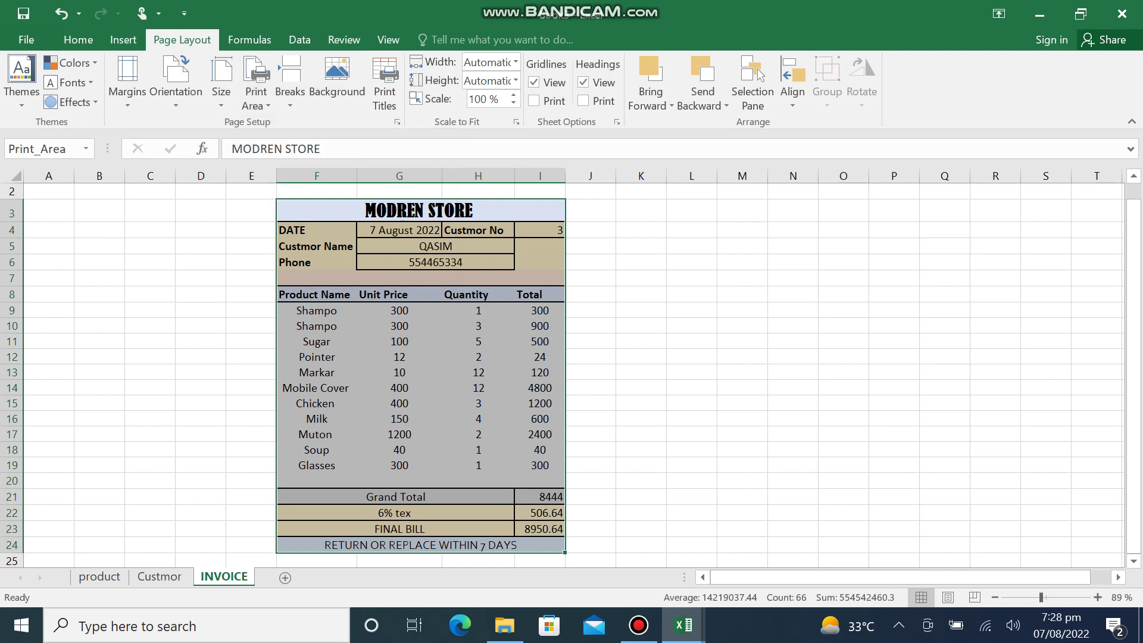
pyautogui.hotkey('ctrl', 'p')
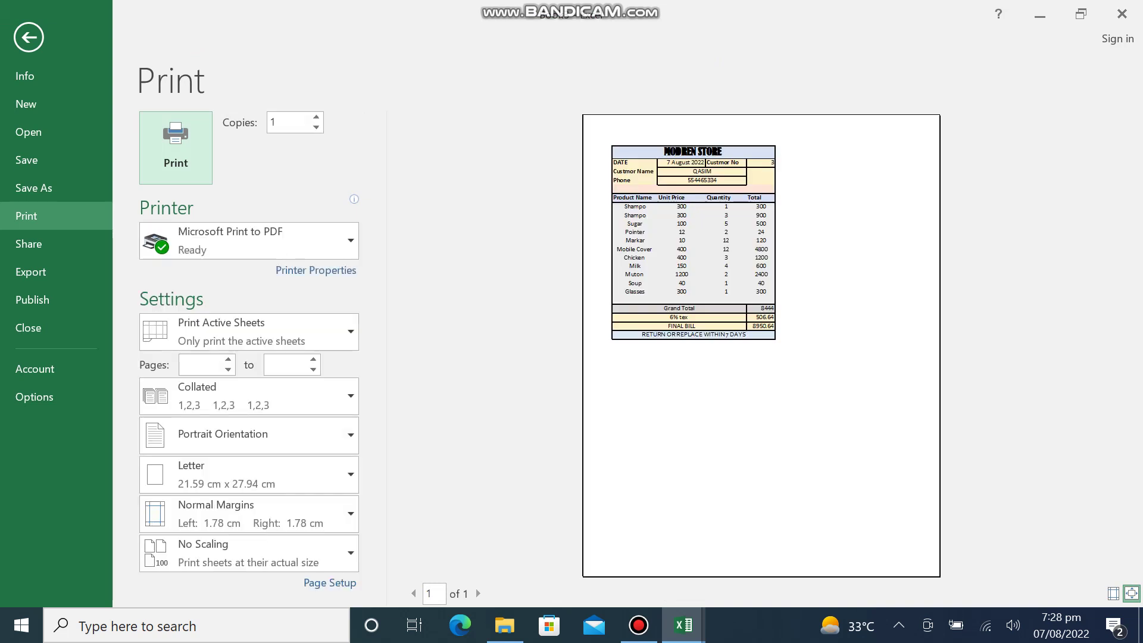
# - Zoom and scroll the print preview, then exit back to the INVOICE sheet
pyautogui.click(1131, 594)
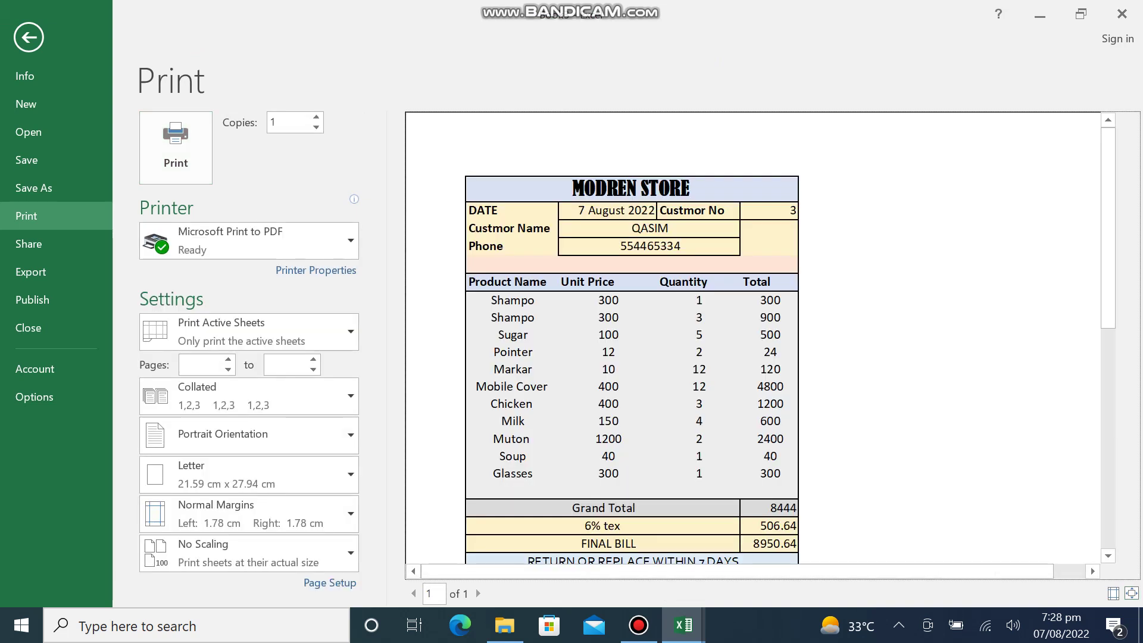
pyautogui.scroll(-1, 1107, 239)
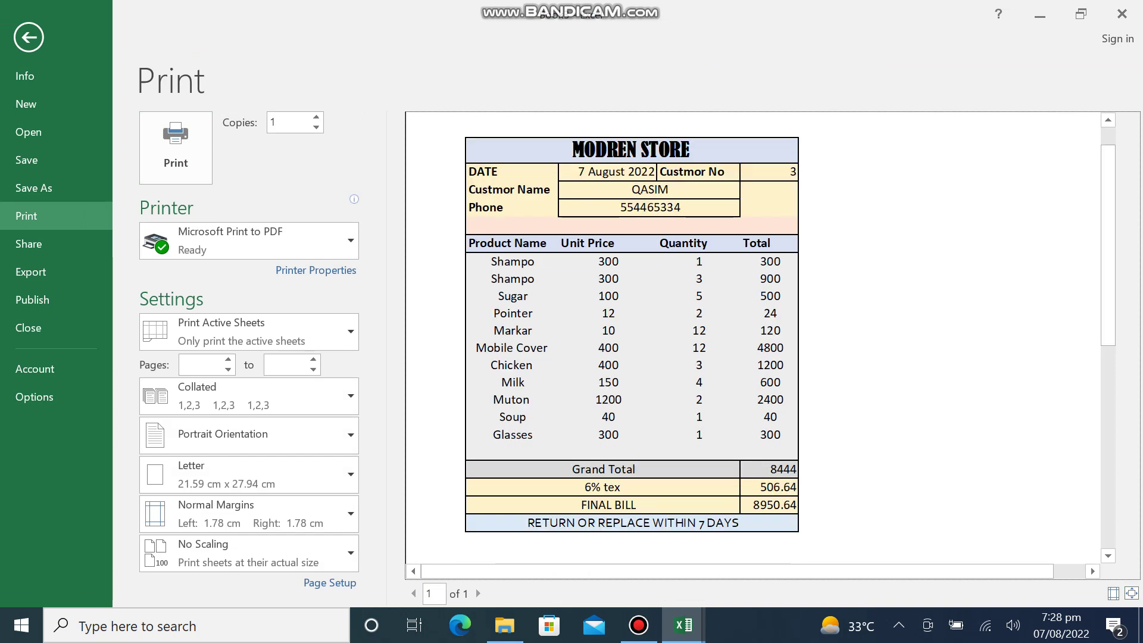
pyautogui.press('Escape')
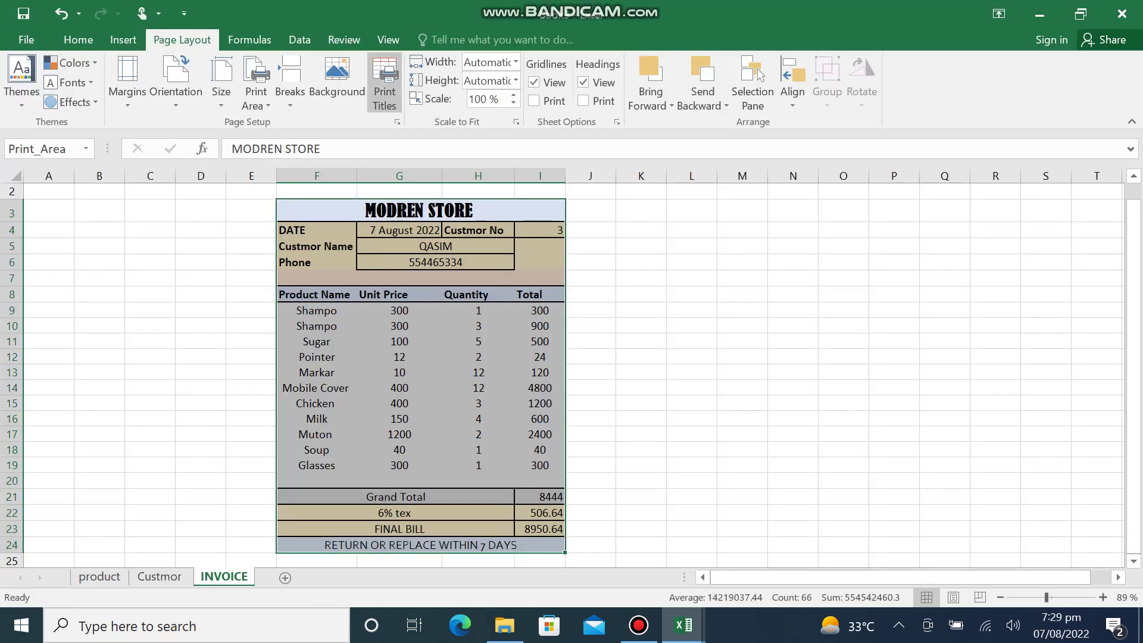
# - Review the print area in Page Setup, cancel, select F3, and reopen the print preview
pyautogui.click(384, 83)
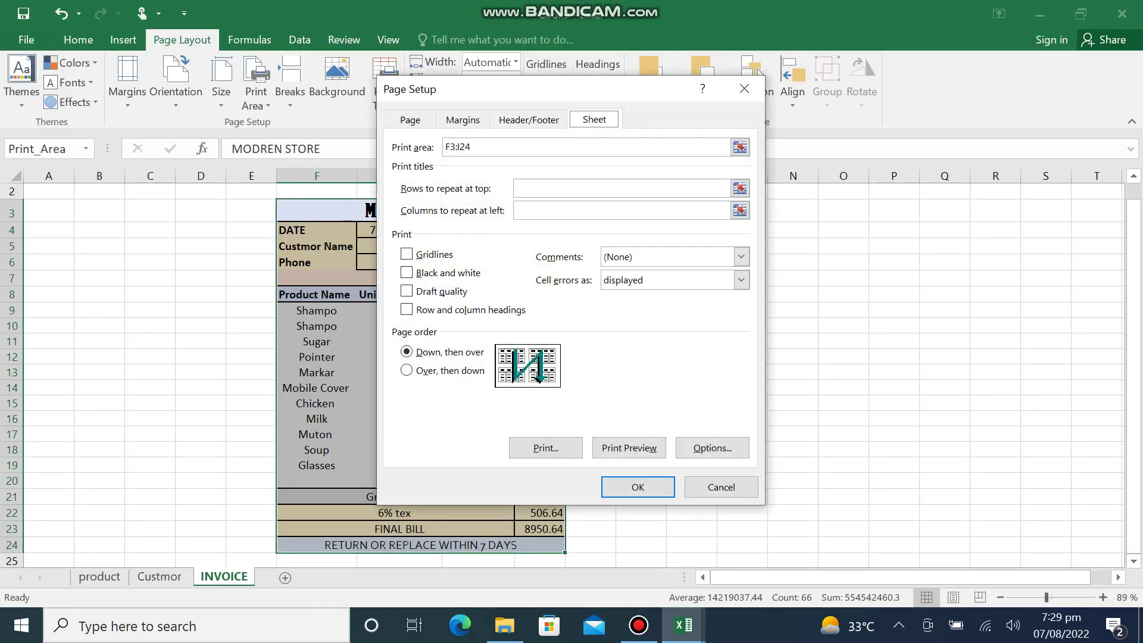
pyautogui.click(720, 487)
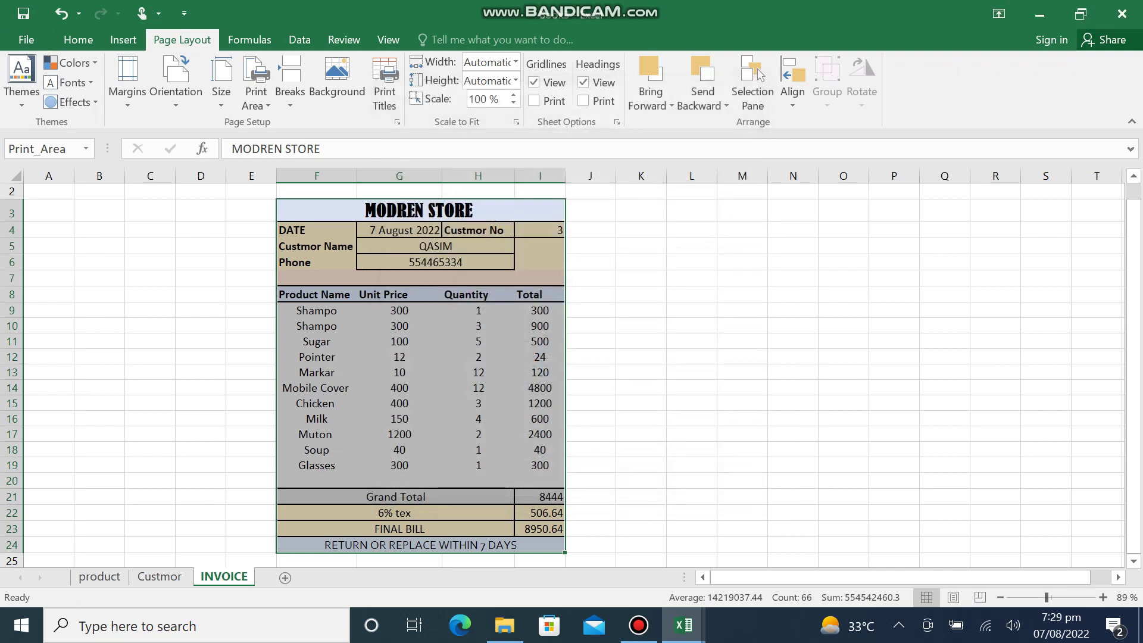
pyautogui.click(591, 262)
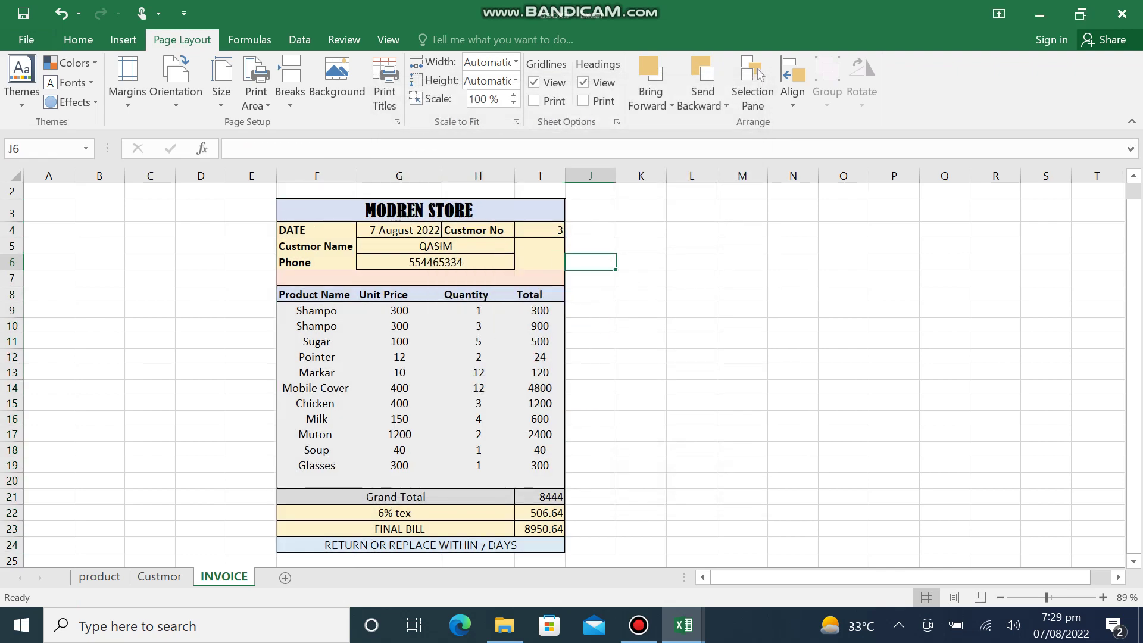
pyautogui.click(420, 210)
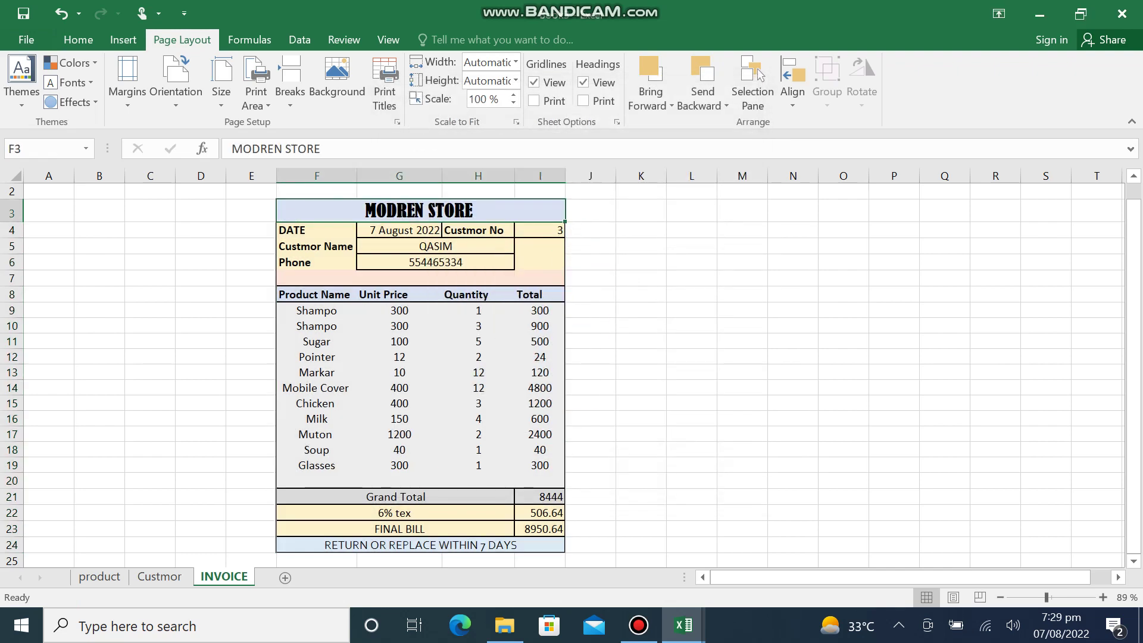
pyautogui.hotkey('ctrl', 'p')
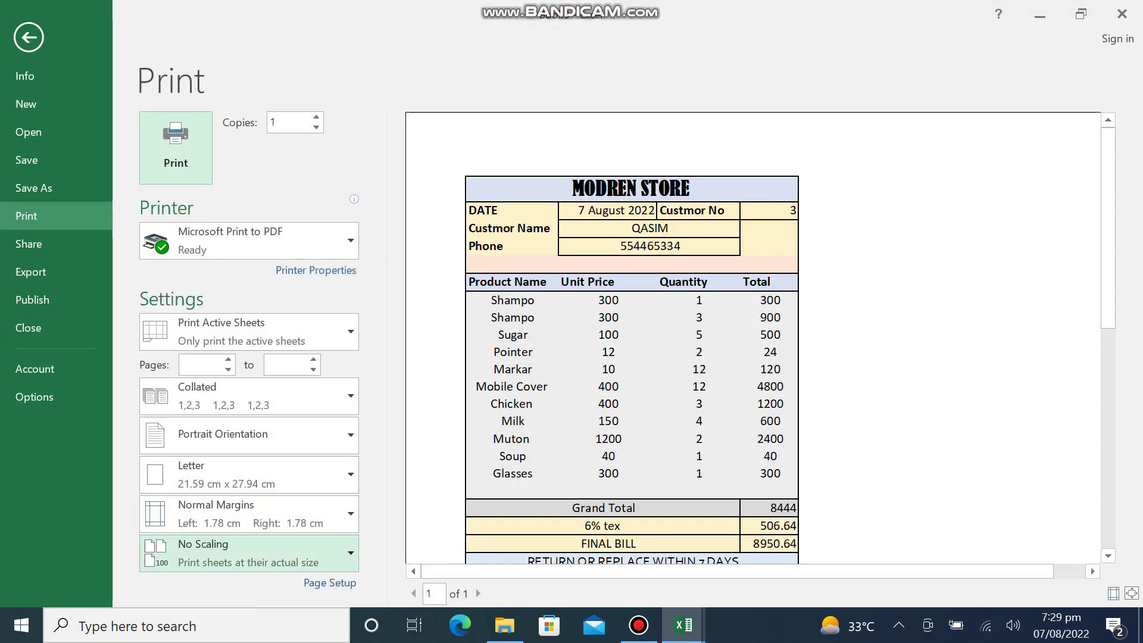
# - Change print scaling to Fit All Columns on One Page after trying the other fit options
pyautogui.click(250, 553)
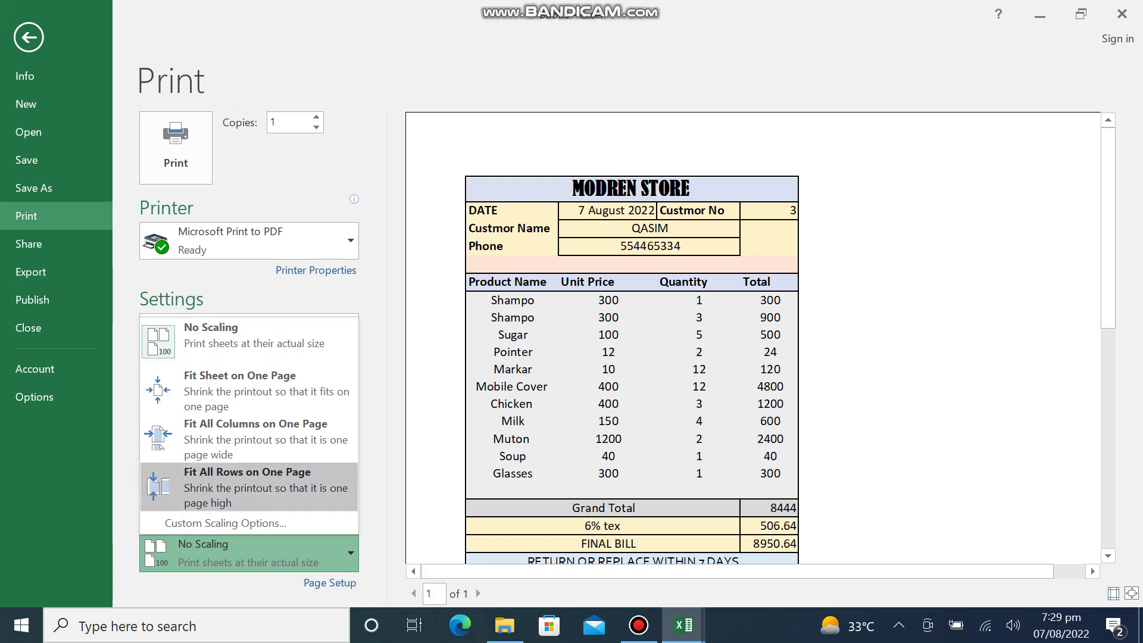
pyautogui.press('Return')
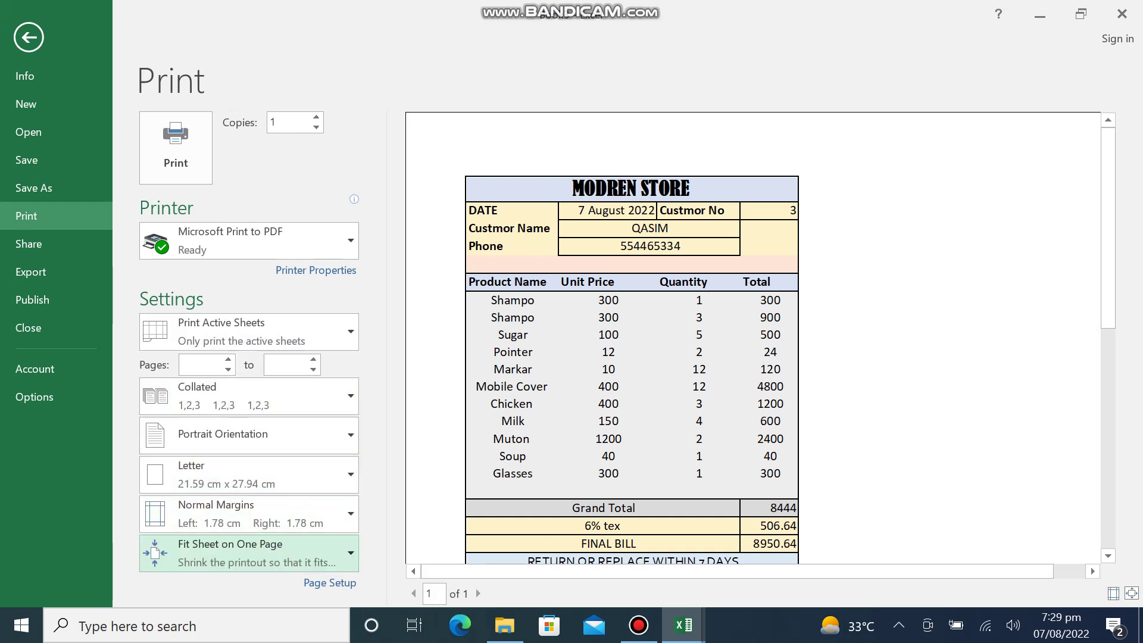
pyautogui.press('Up')
pyautogui.press('Up')
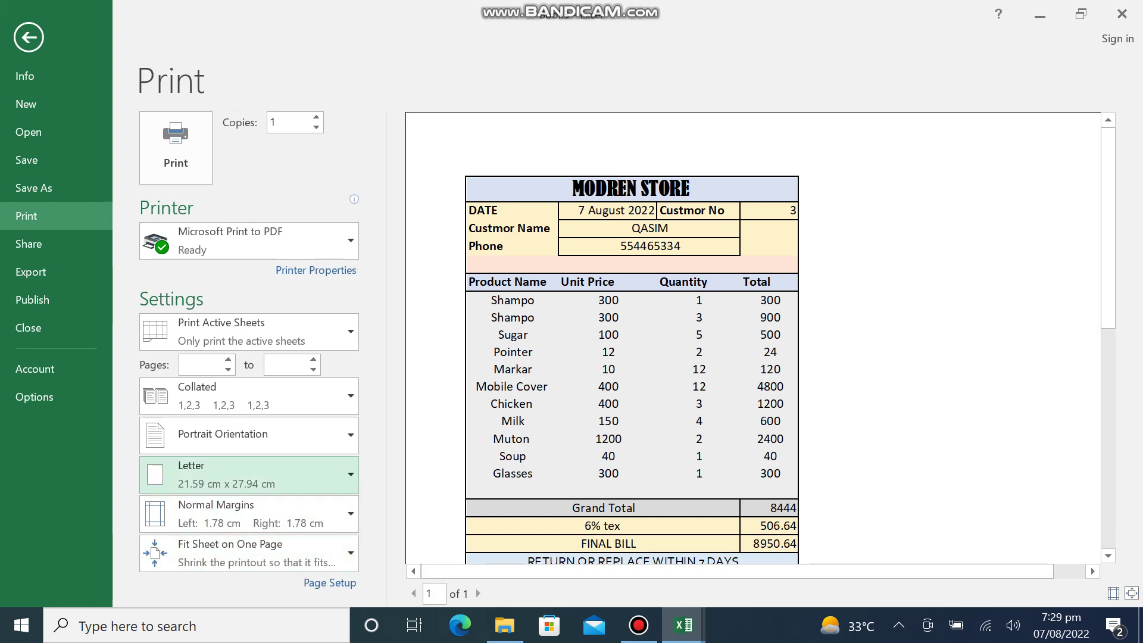
pyautogui.press('Down')
pyautogui.press('Down')
pyautogui.press('Return')
pyautogui.press('Down')
pyautogui.press('Down')
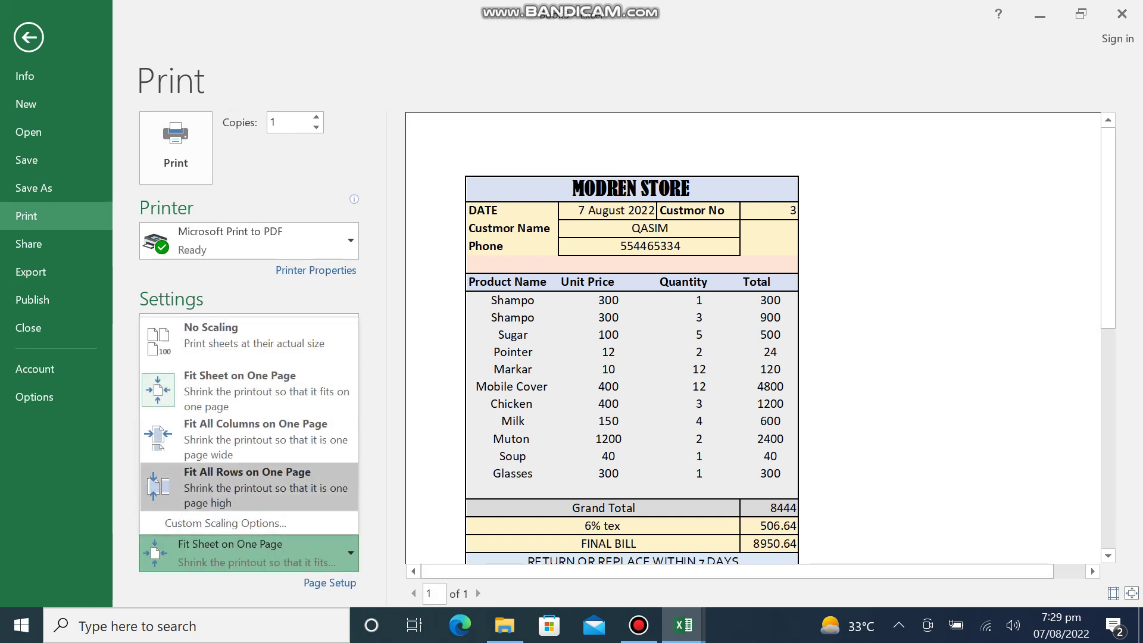
pyautogui.press('Return')
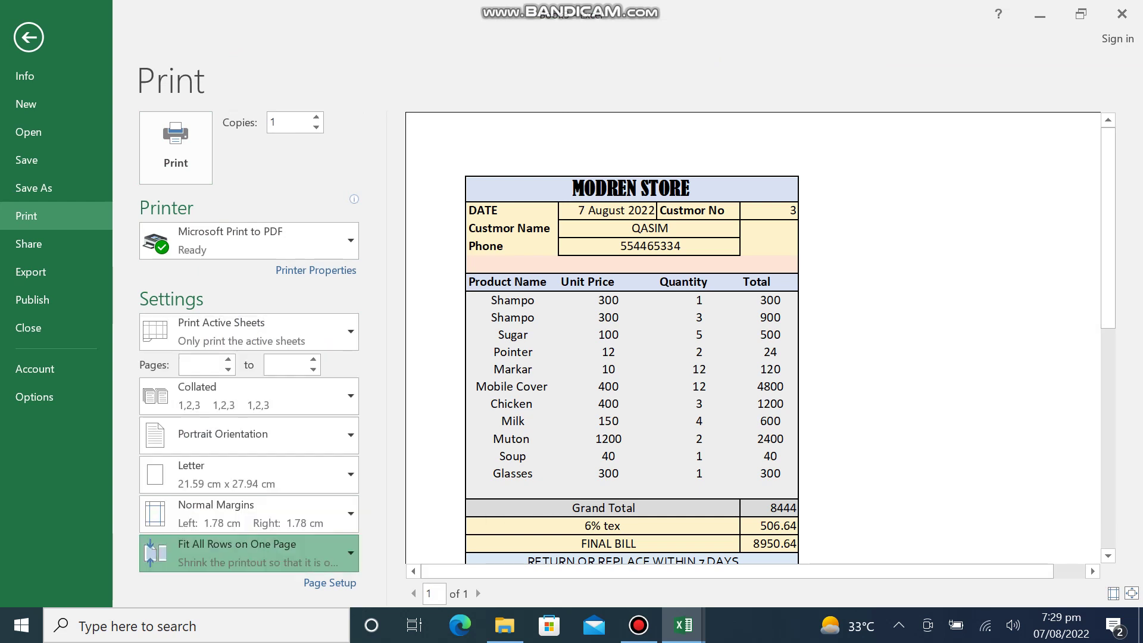
pyautogui.press('Return')
pyautogui.press('Up')
pyautogui.press('Return')
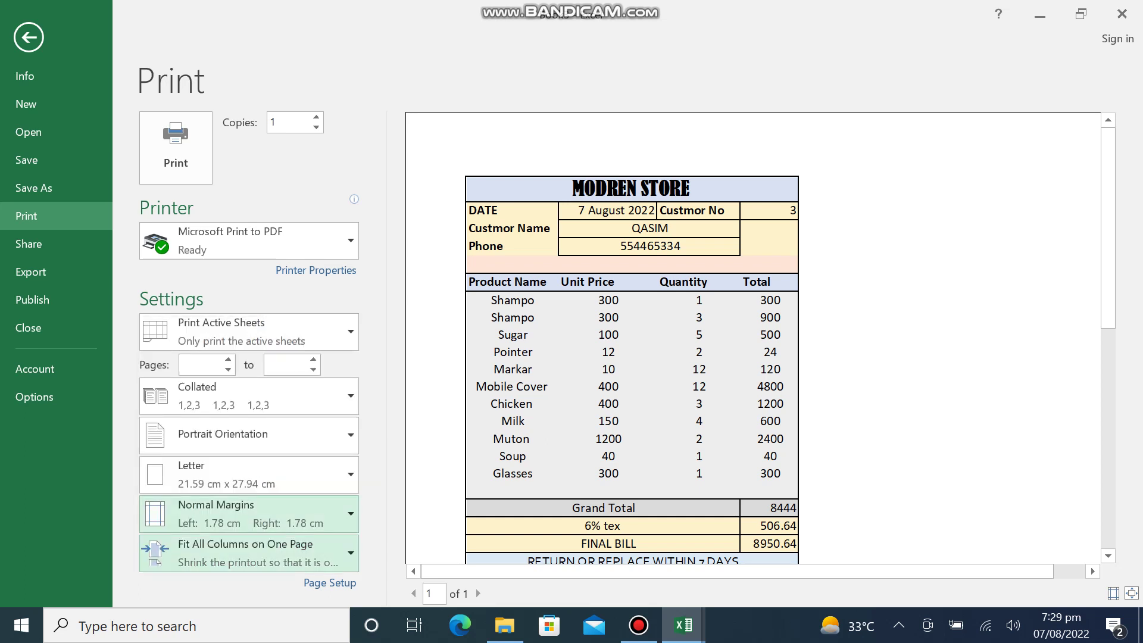
pyautogui.press('Up')
pyautogui.press('Up')
# - Try B4 (JIS) as the paper size and zoom the preview to the whole page
pyautogui.press('Return')
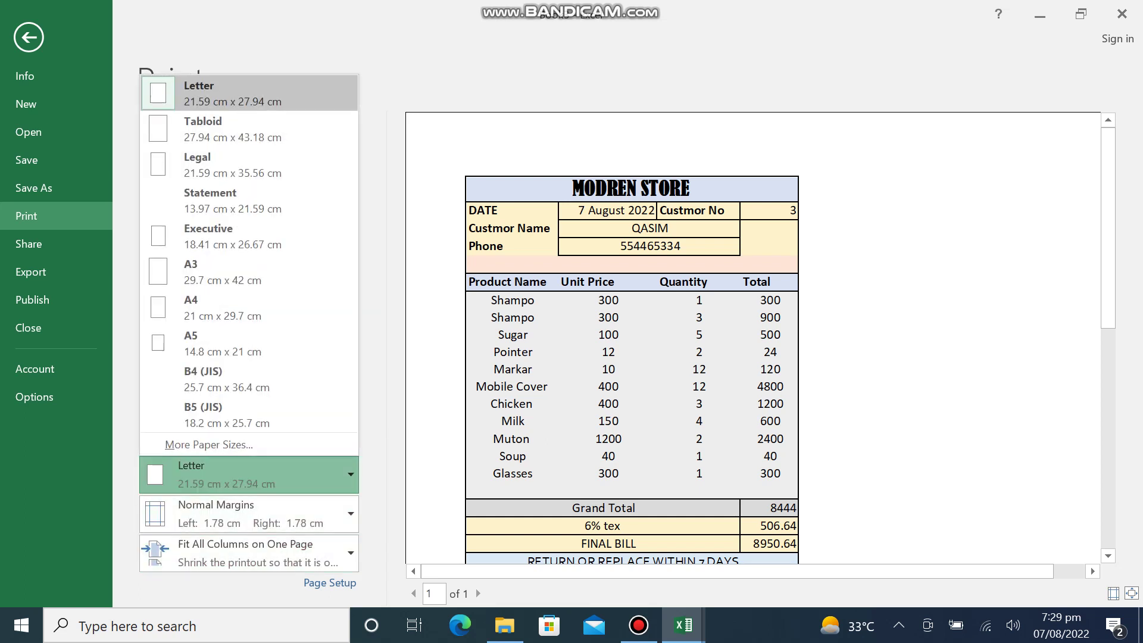
pyautogui.press('Up')
pyautogui.press('Up')
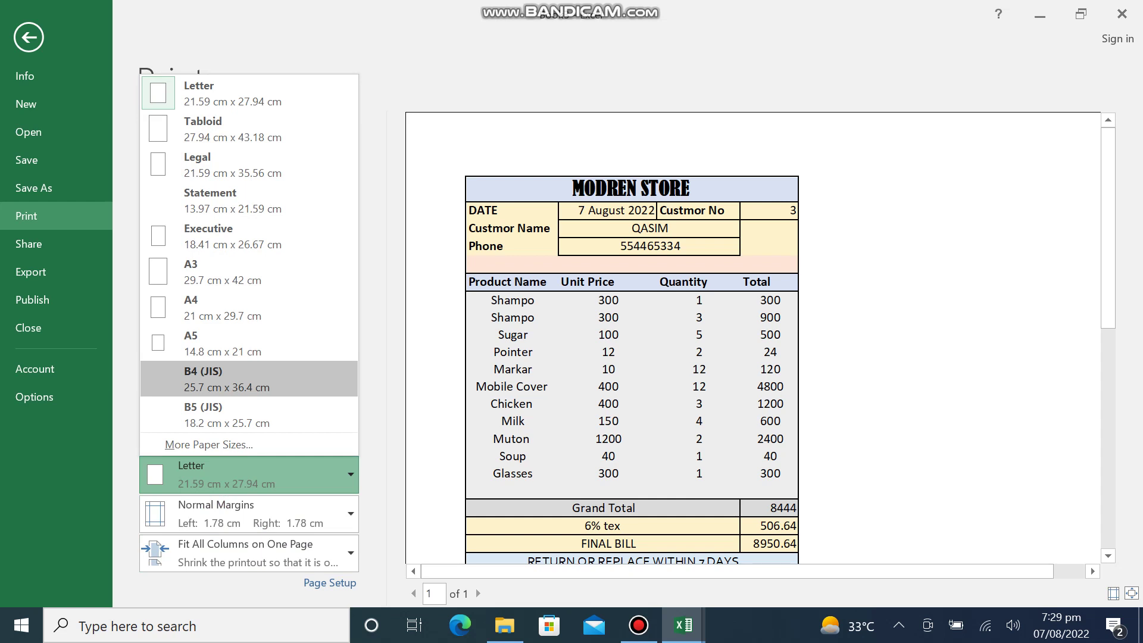
pyautogui.press('Return')
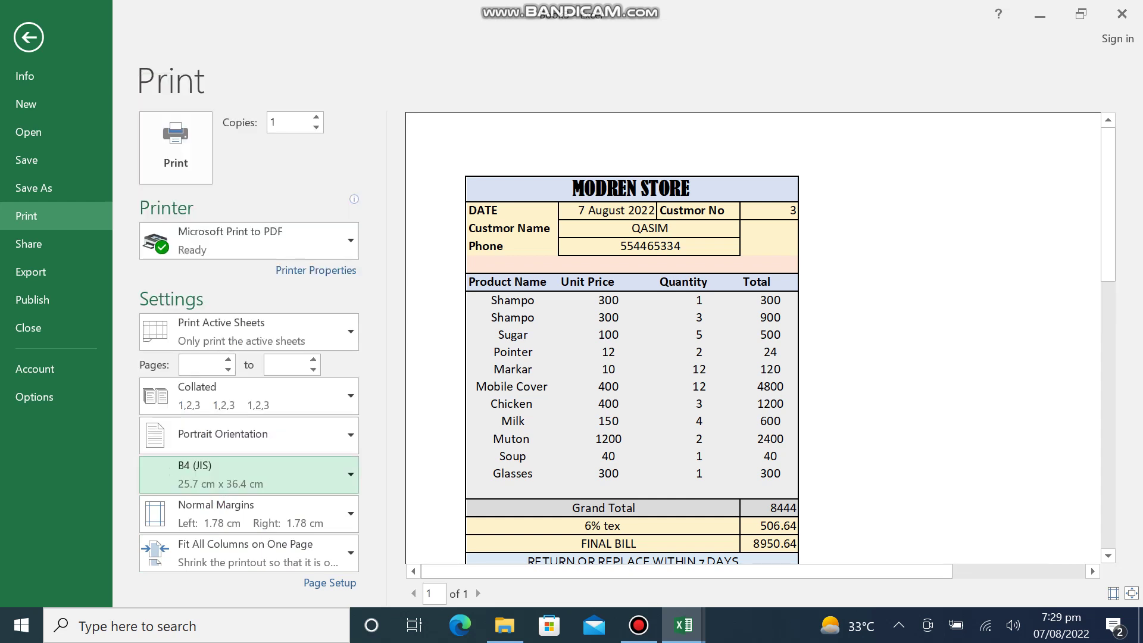
pyautogui.click(1131, 593)
# - Browse the paper size list and try A3 instead
pyautogui.press('Up')
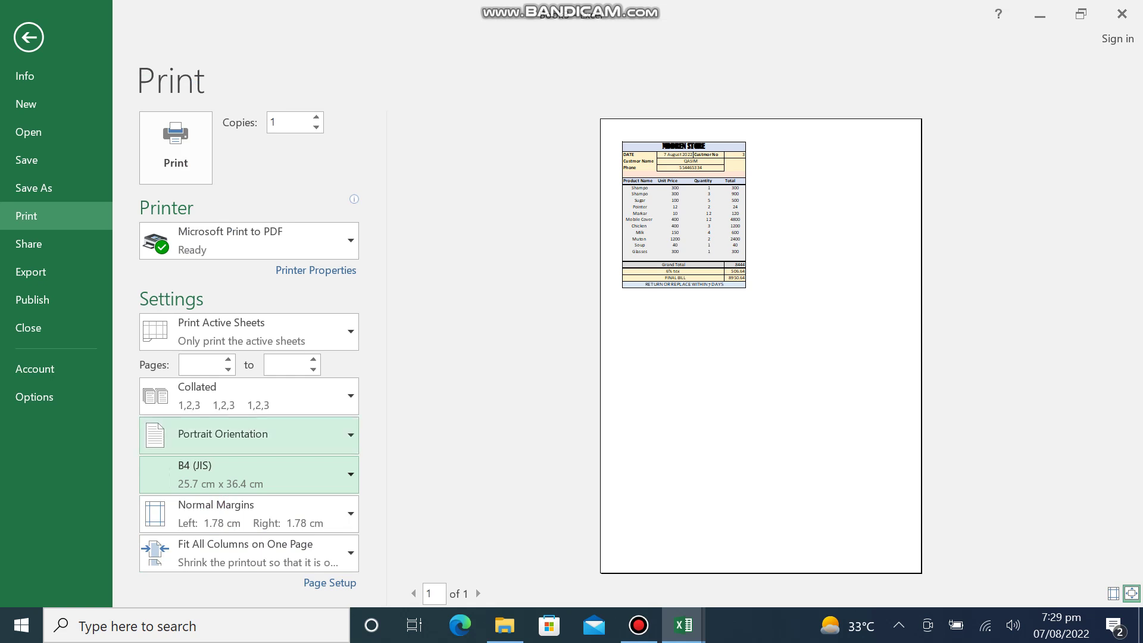
pyautogui.press('Down')
pyautogui.press('Return')
pyautogui.press('Up')
pyautogui.press('Up')
pyautogui.press('Up')
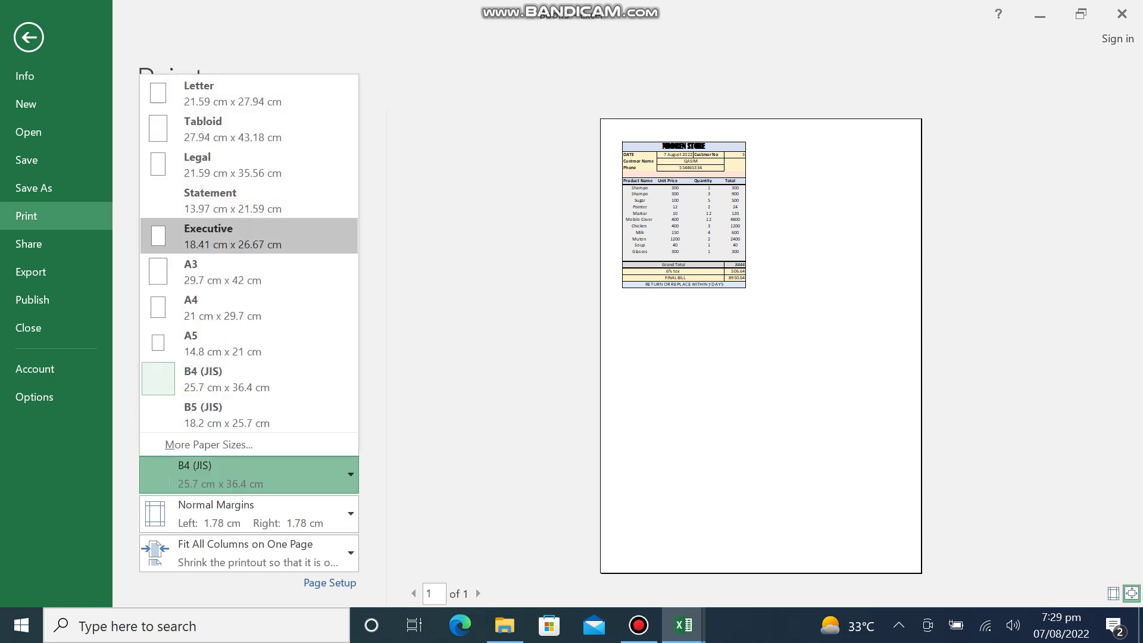
pyautogui.press('Down')
pyautogui.press('Down')
pyautogui.press('Down')
pyautogui.press('Down')
pyautogui.press('Up')
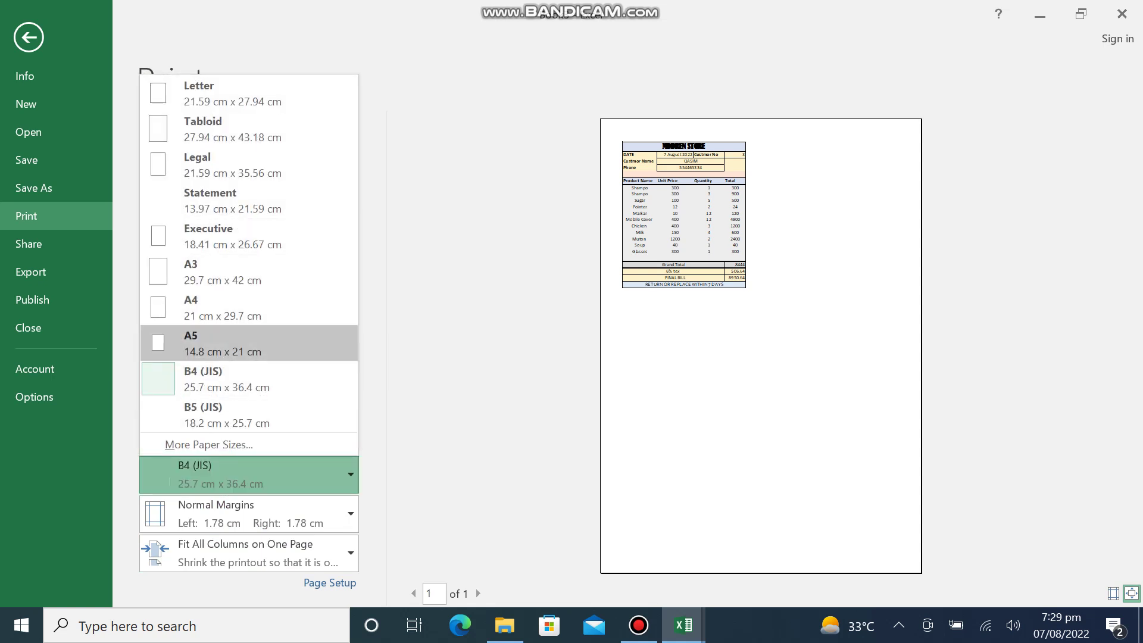
pyautogui.press('Up')
pyautogui.press('Up')
pyautogui.press('Return')
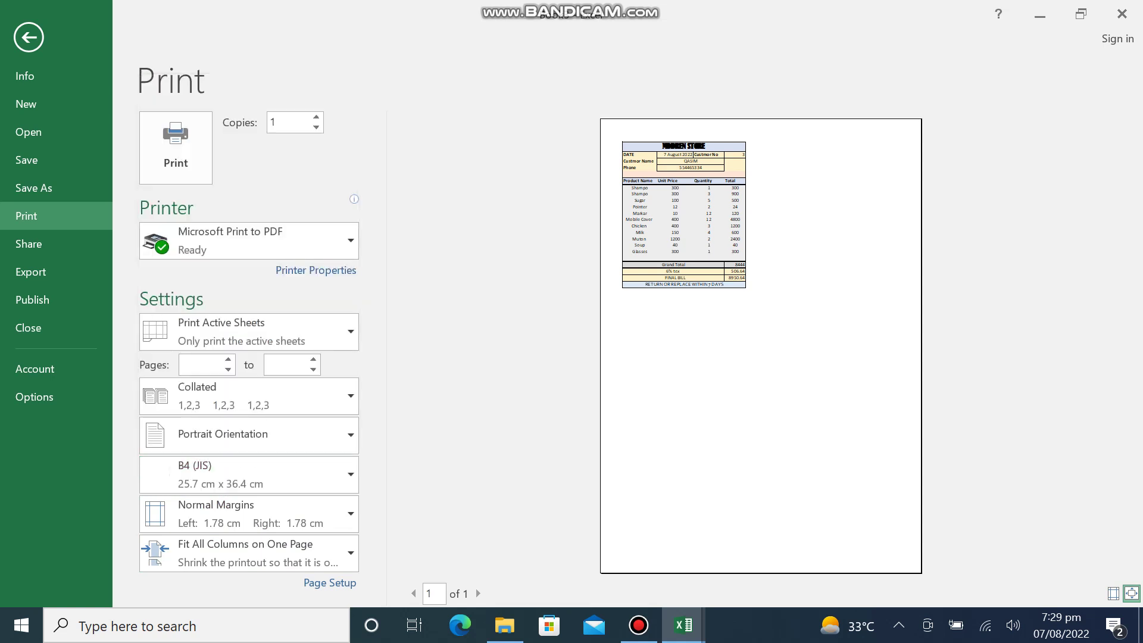
pyautogui.press('Up')
pyautogui.press('Up')
# - Choose A5 as the paper size and go back to the INVOICE worksheet
pyautogui.press('Down')
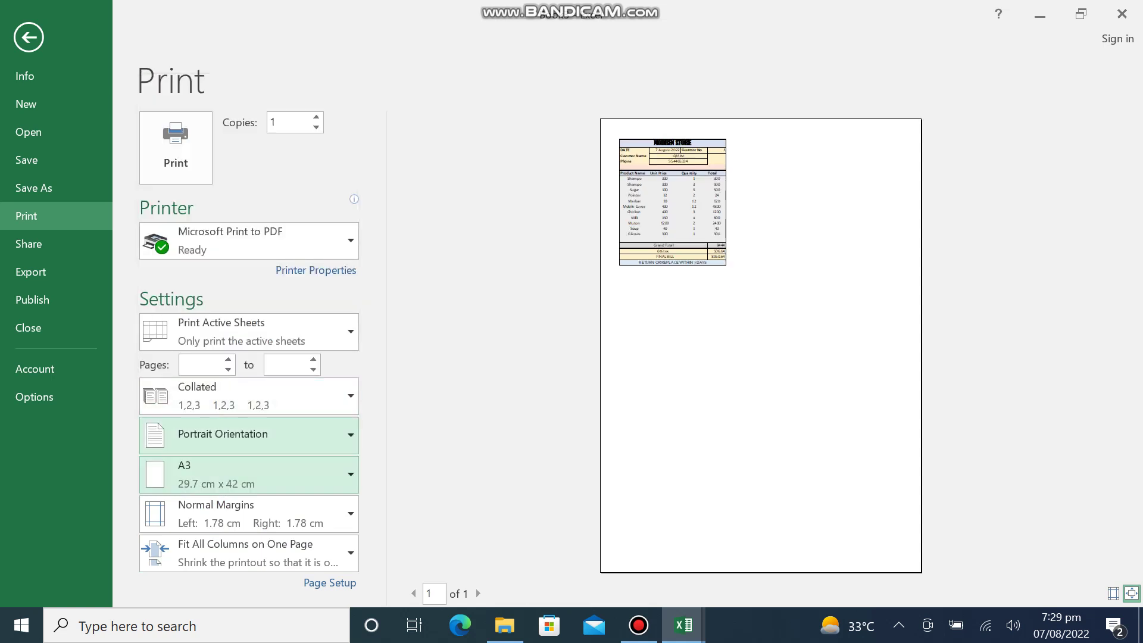
pyautogui.press('Down')
pyautogui.press('Return')
pyautogui.press('Down')
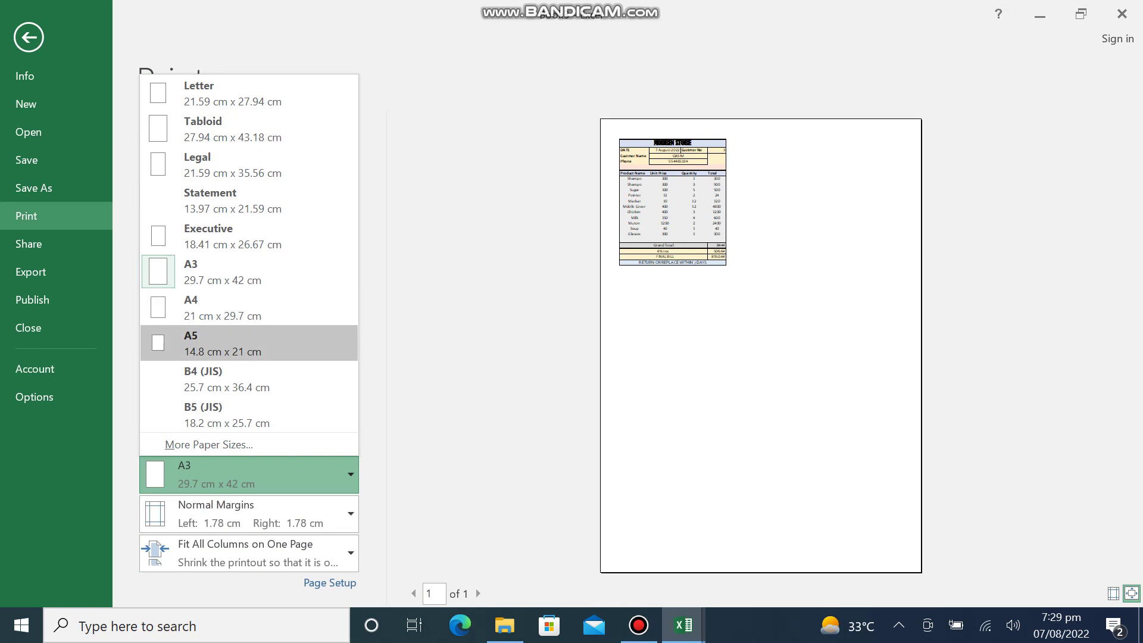
pyautogui.press('Return')
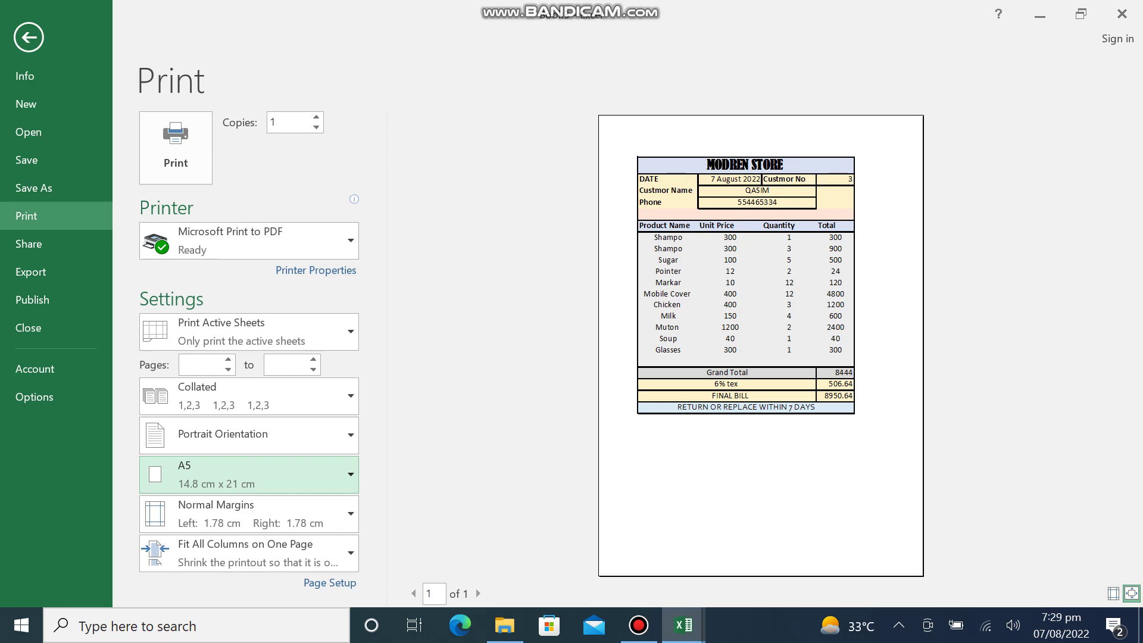
pyautogui.press('Escape')
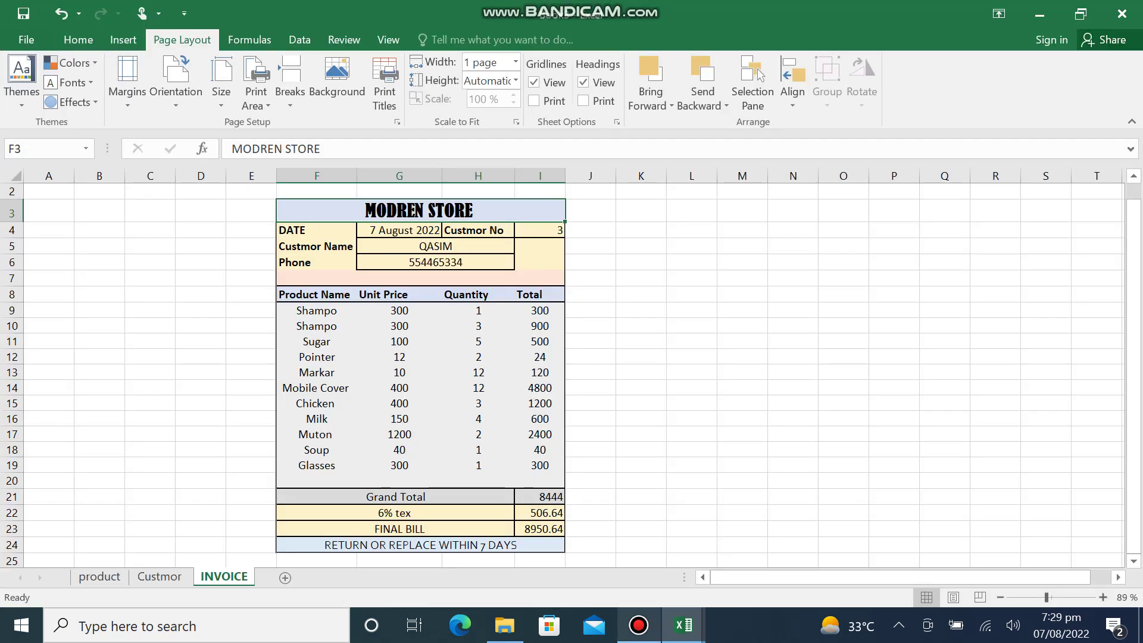